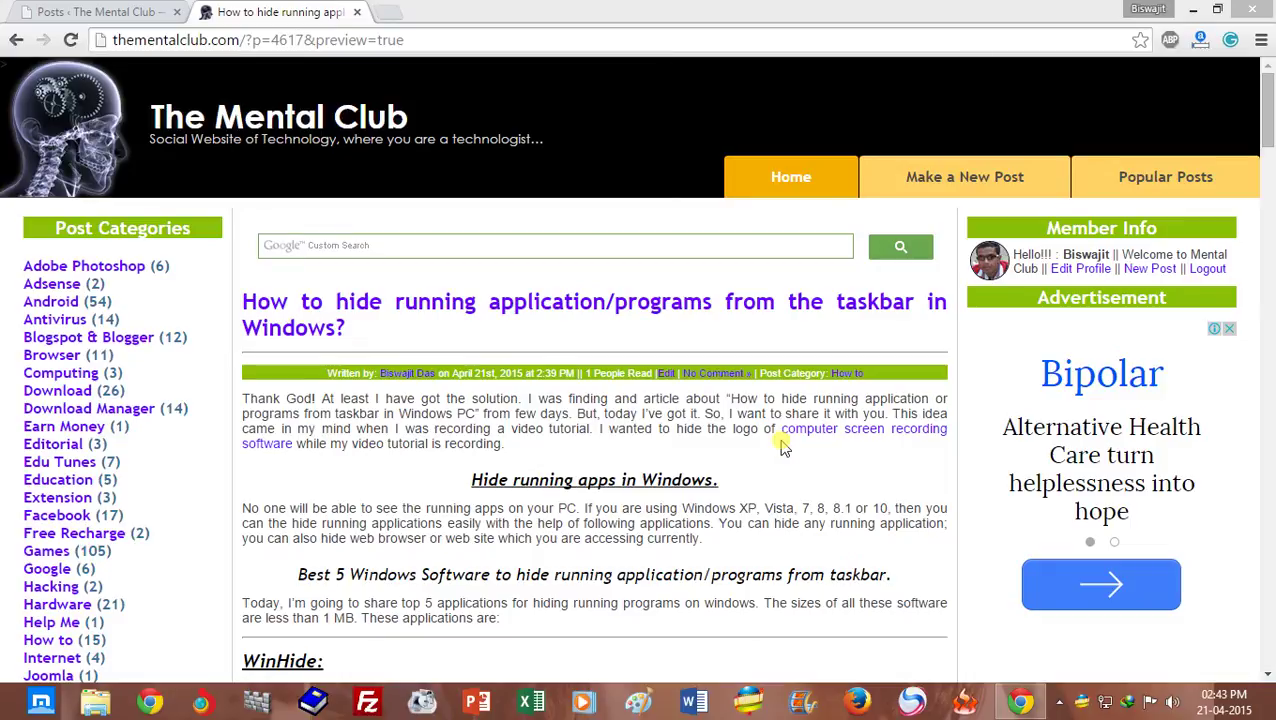
# Scroll the blog article to the WinHide entry and highlight its heading.
pyautogui.moveTo(1268, 119); pyautogui.dragTo(1268, 365)
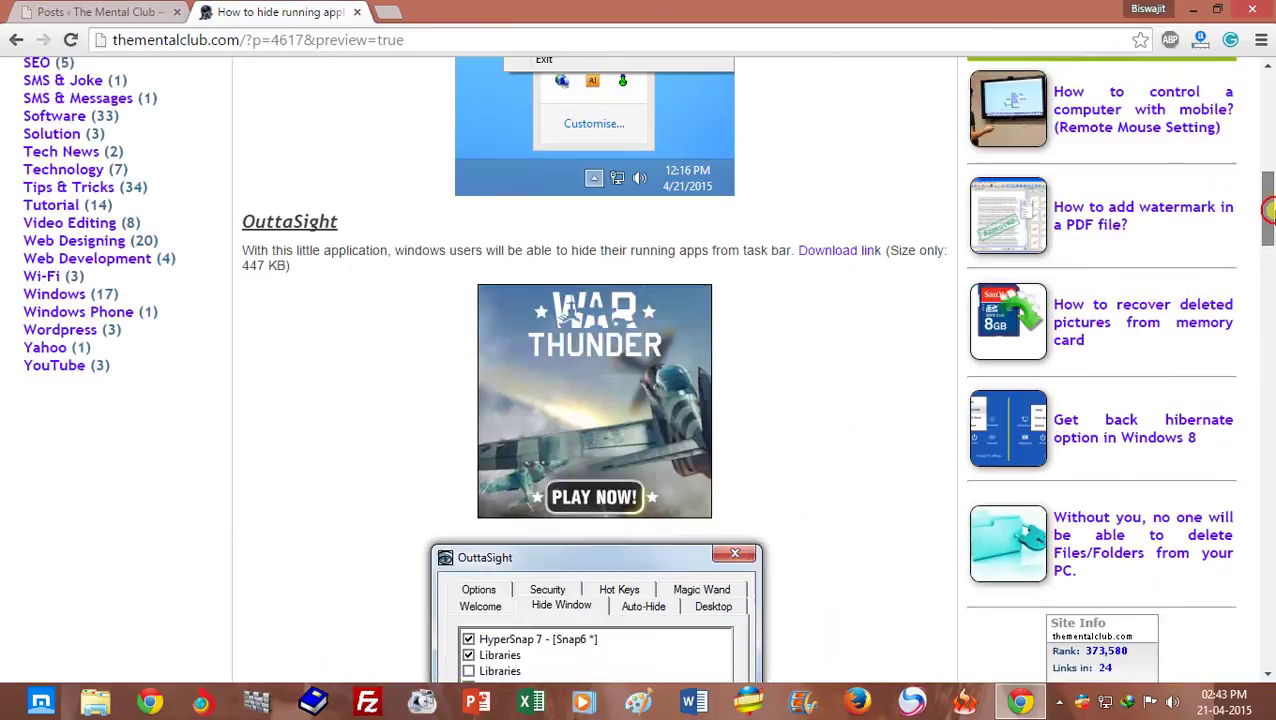
pyautogui.moveTo(1270, 365); pyautogui.dragTo(1270, 157)
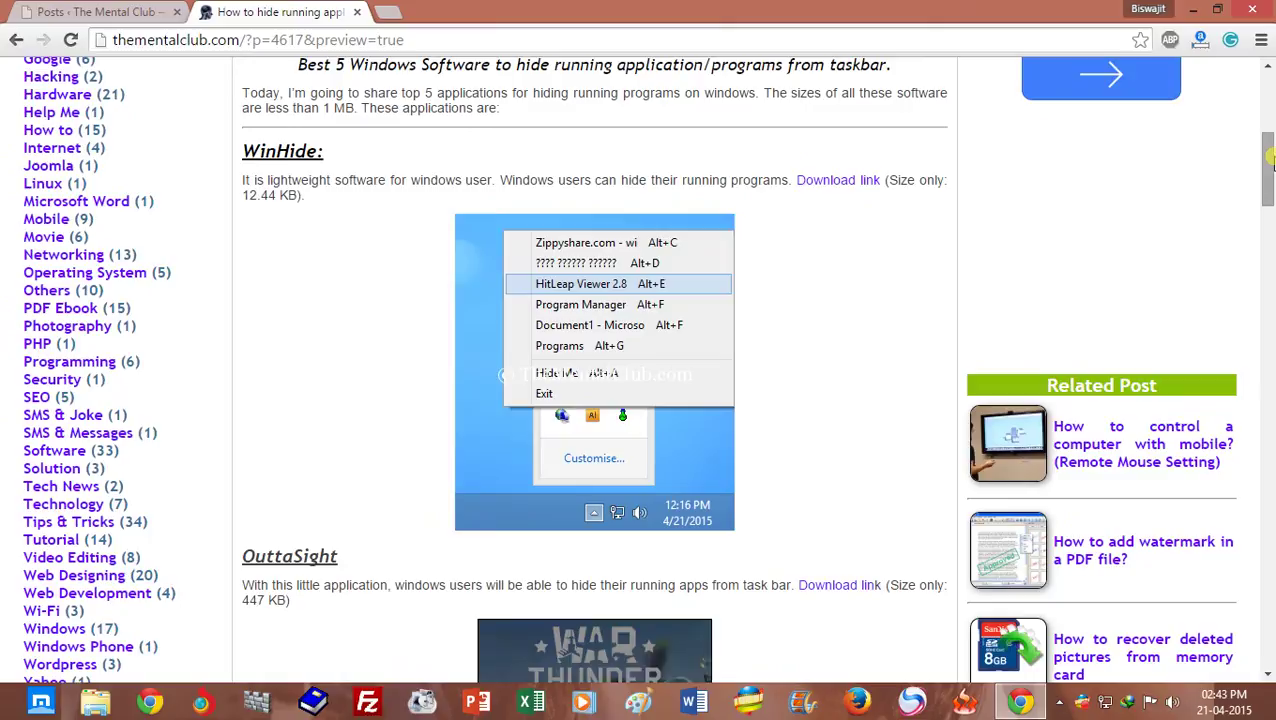
pyautogui.moveTo(1270, 157); pyautogui.dragTo(1268, 116)
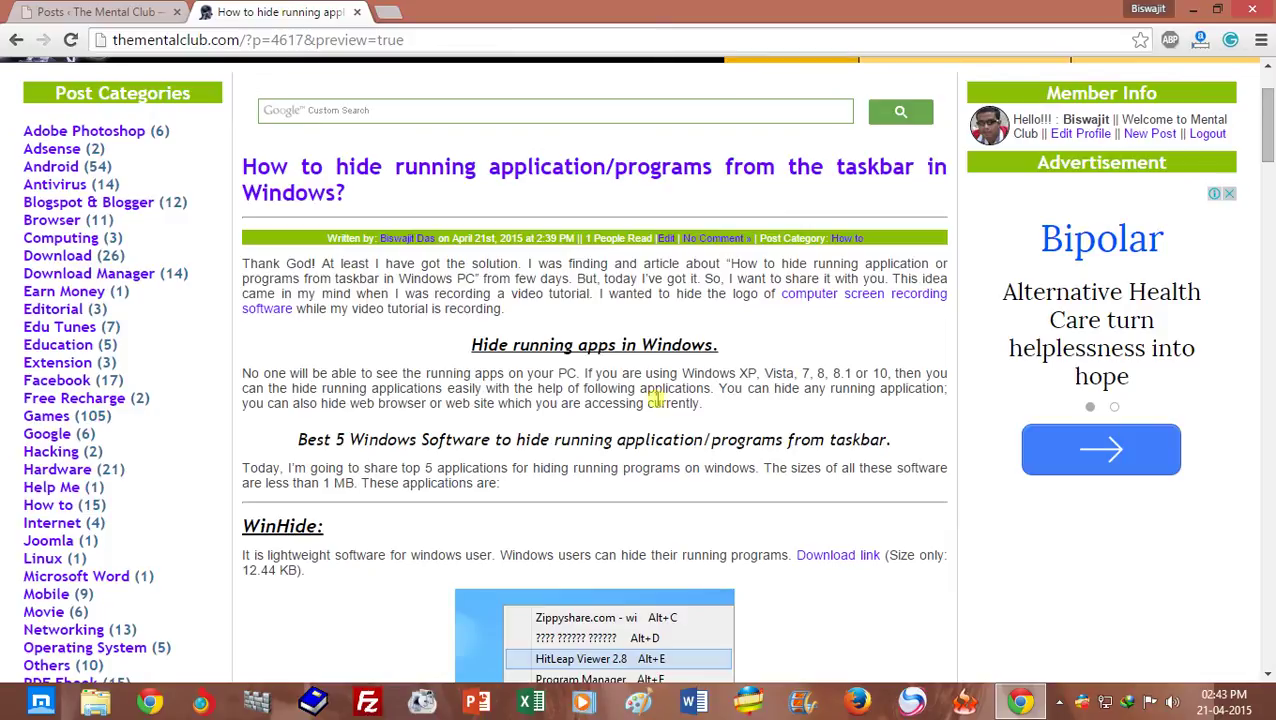
pyautogui.doubleClick(252, 530)
pyautogui.click(347, 545)
pyautogui.moveTo(244, 527); pyautogui.dragTo(318, 525)
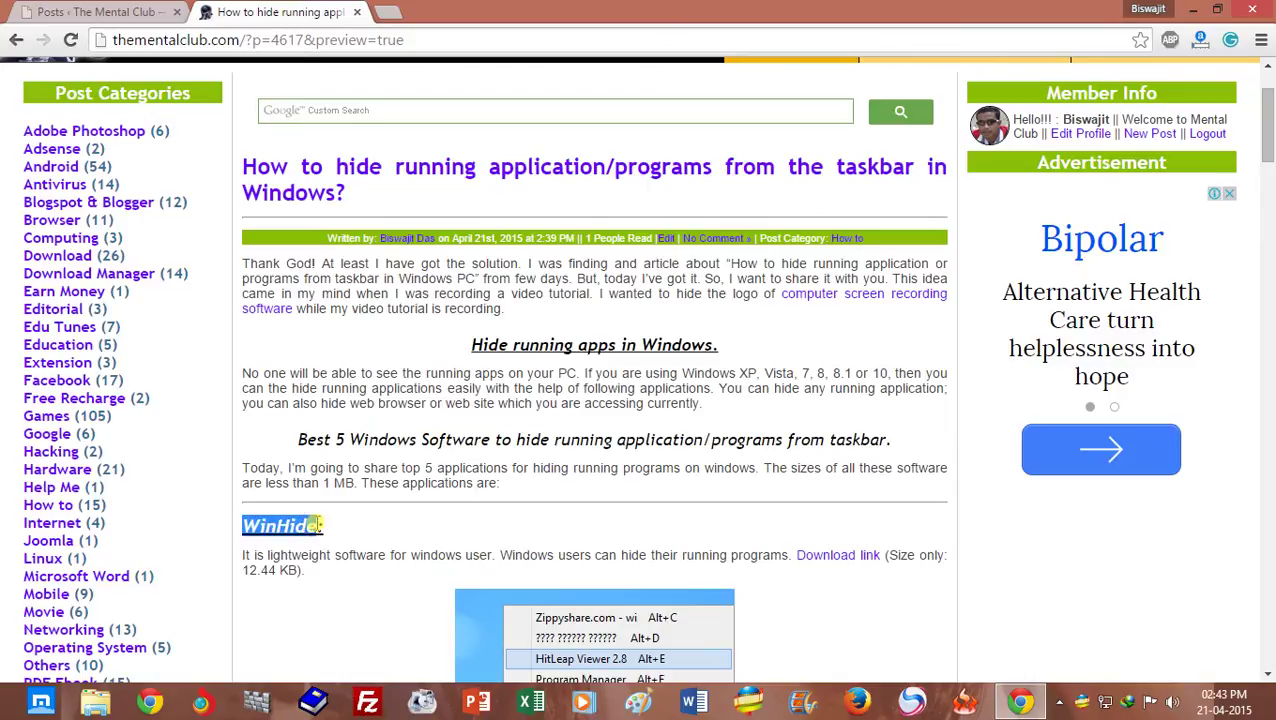
pyautogui.click(328, 546)
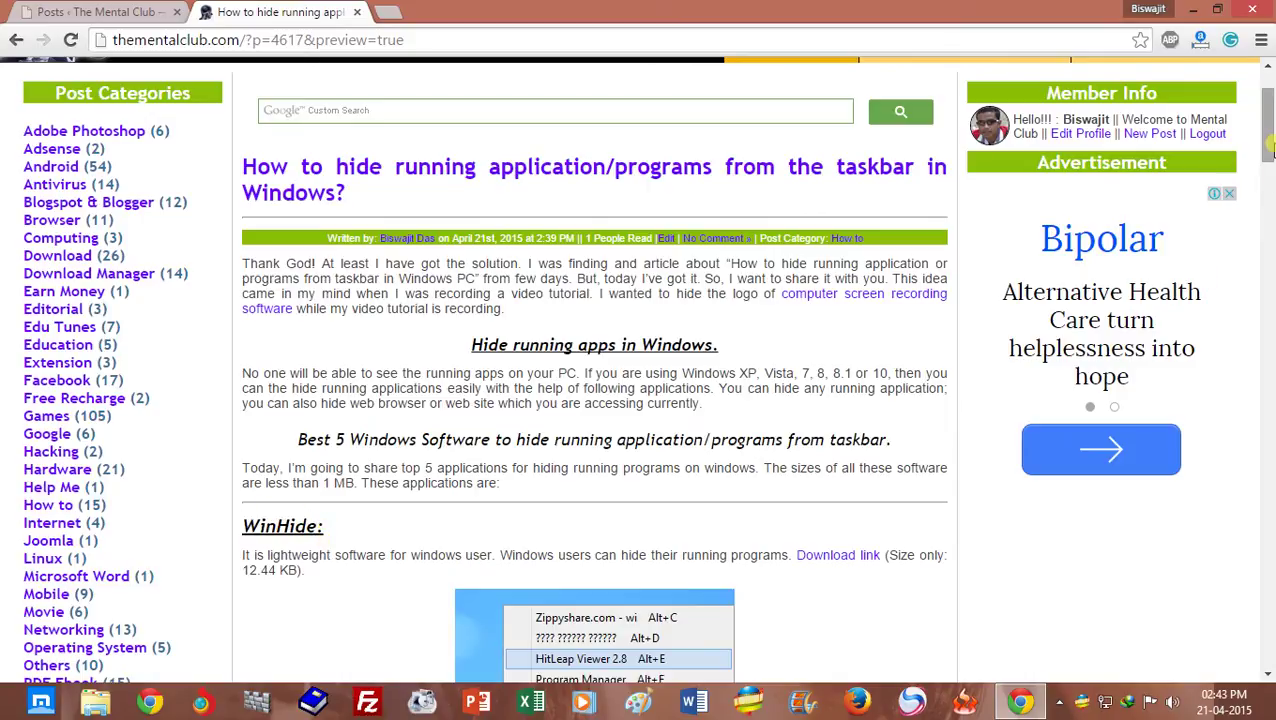
# Note WinHide's 12.44 KB file size and open its download link in a new tab.
pyautogui.scroll(-2, 760, 420)
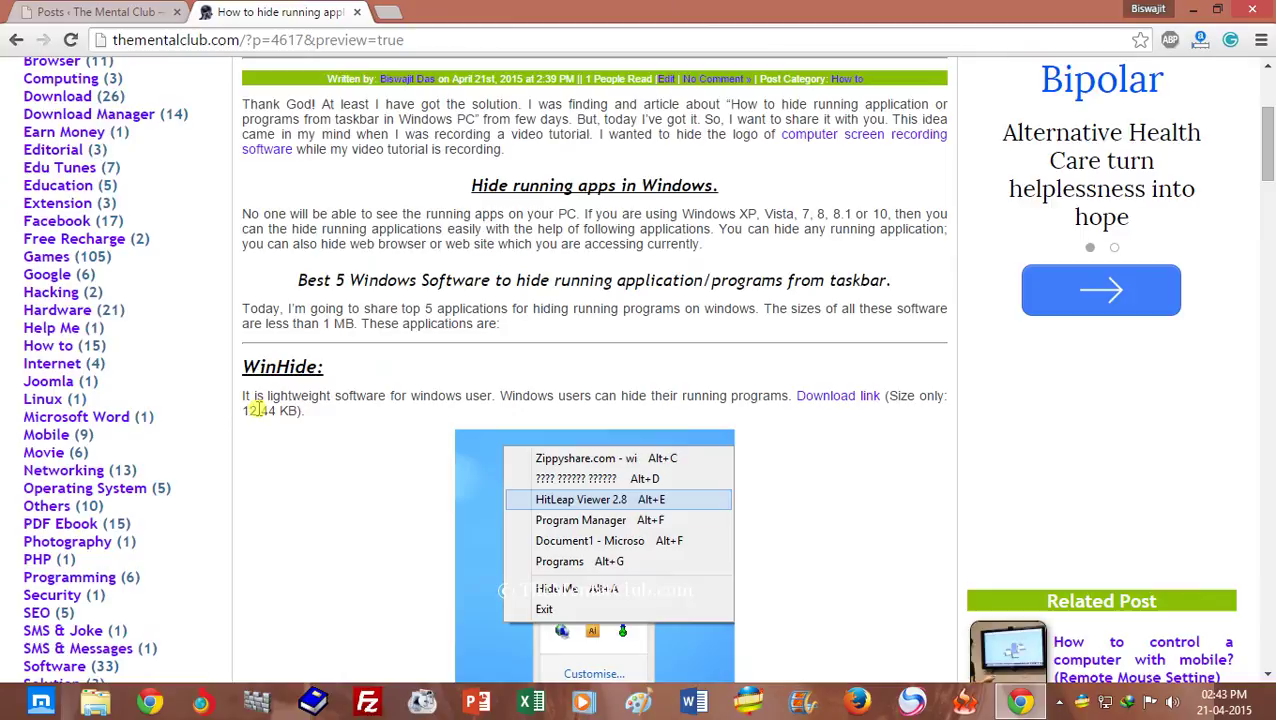
pyautogui.moveTo(244, 411); pyautogui.dragTo(276, 411)
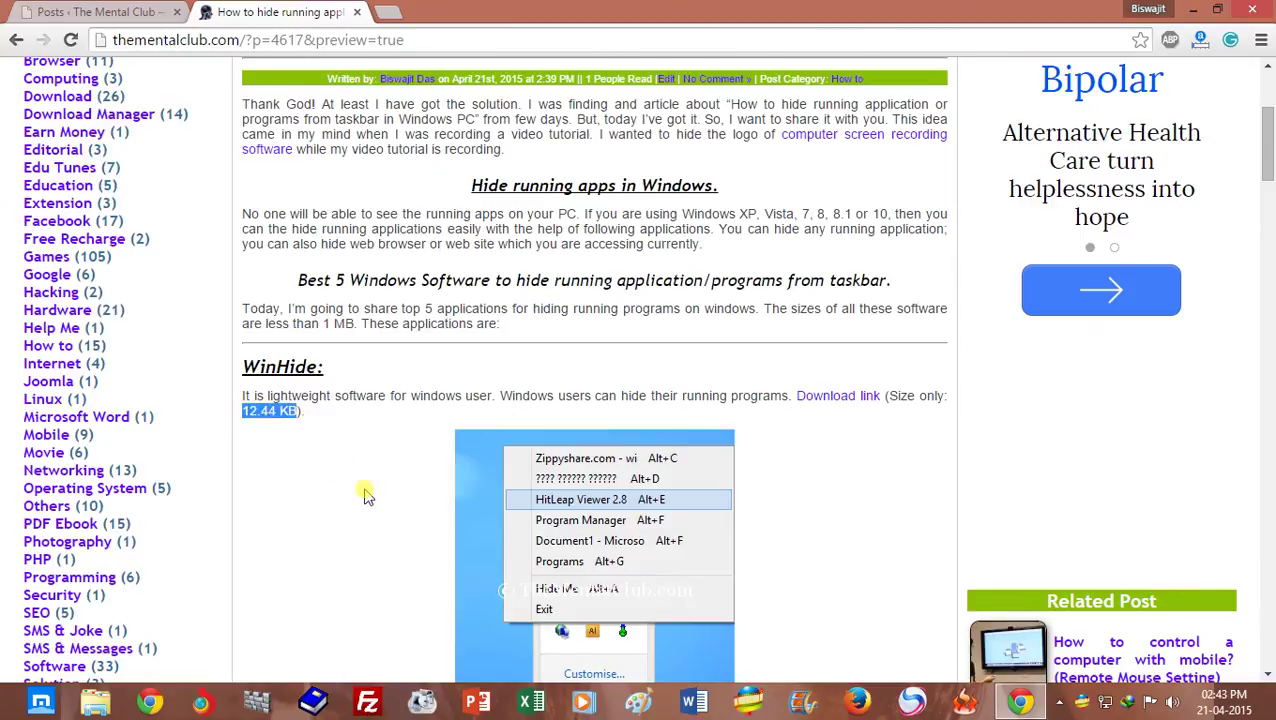
pyautogui.click(424, 390)
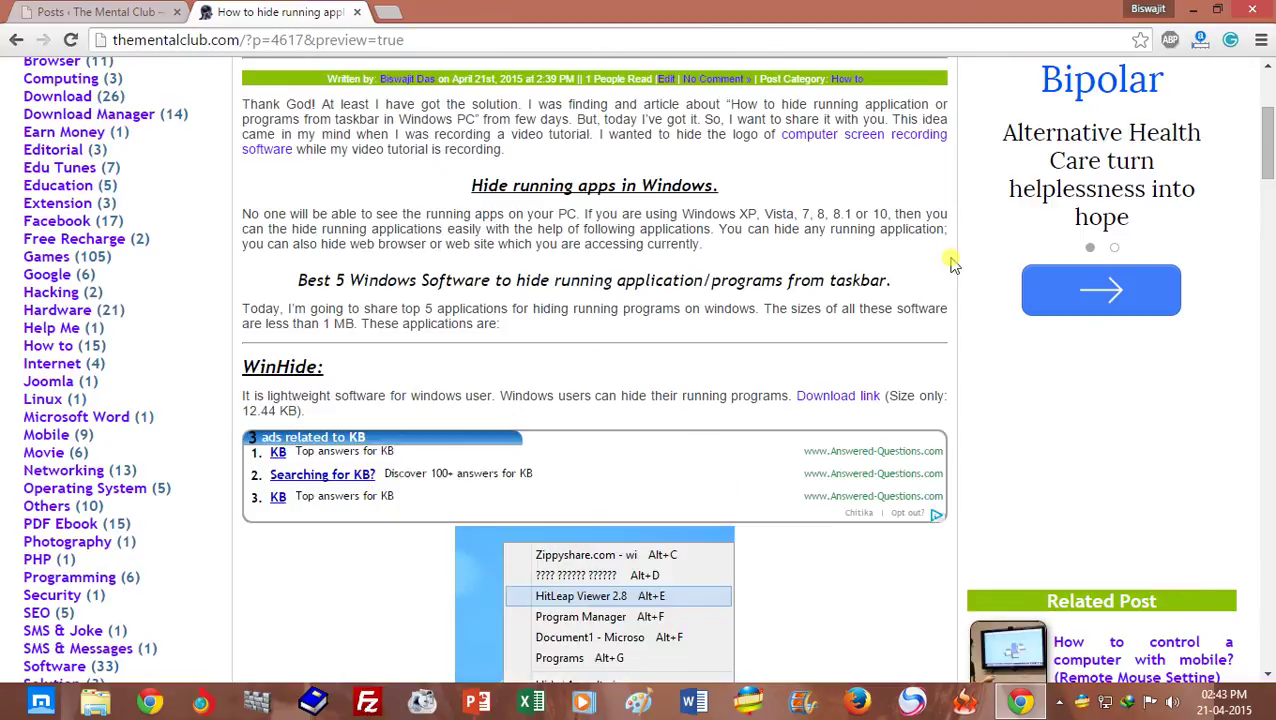
pyautogui.rightClick(838, 398)
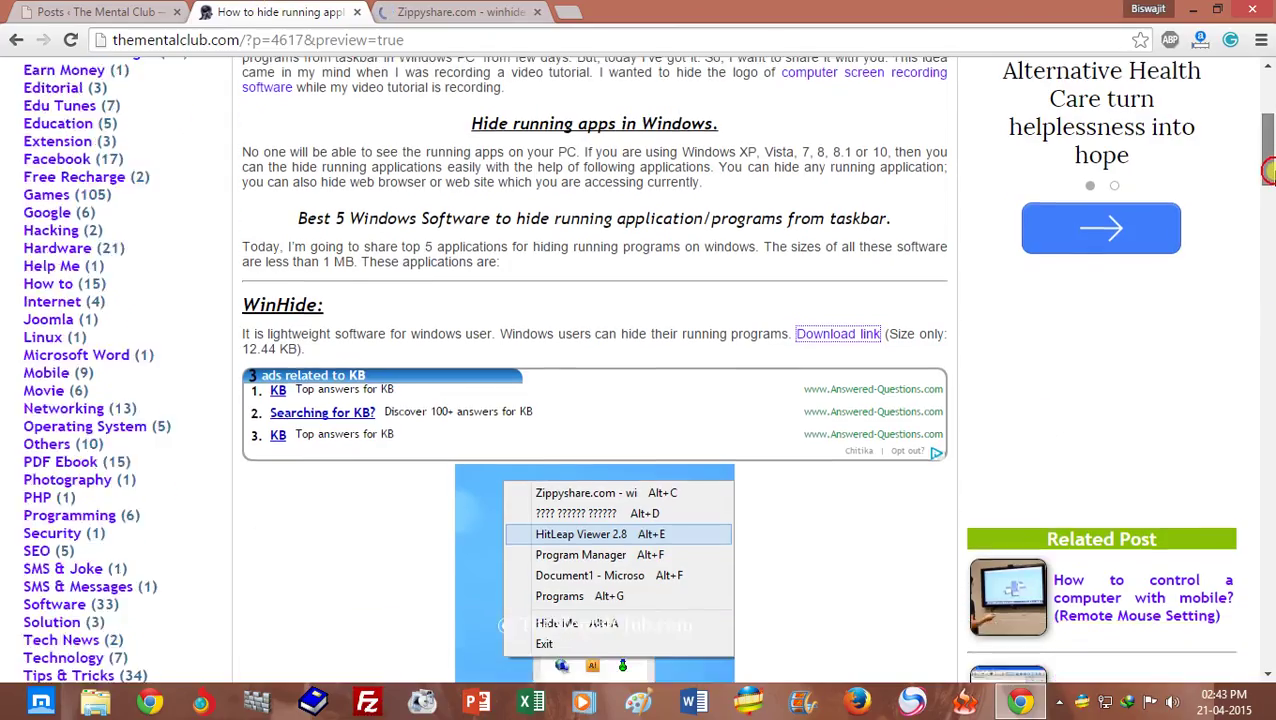
# Scroll through the OuttaSight, WinRAP and Taskbar Hide entries, then back to the title.
pyautogui.moveTo(1266, 150); pyautogui.dragTo(1268, 287)
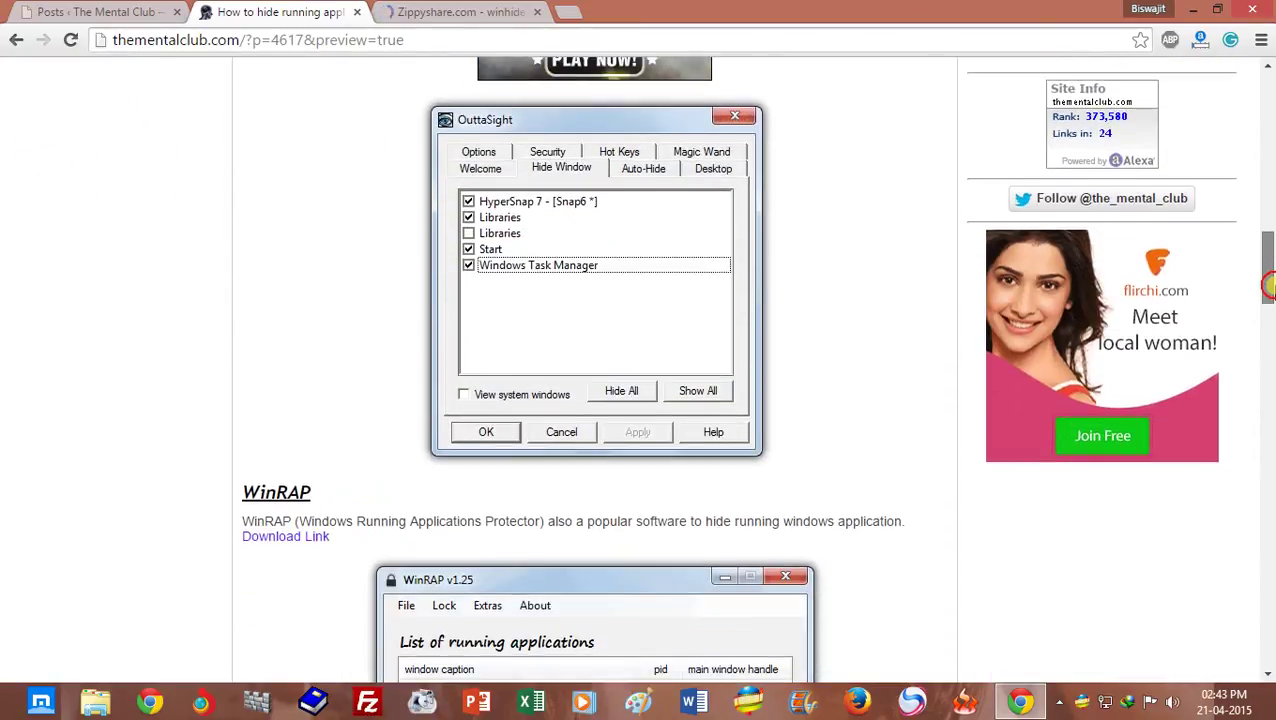
pyautogui.scroll(-1, 652, 283)
pyautogui.scroll(-1, 652, 283)
pyautogui.scroll(-1, 652, 283)
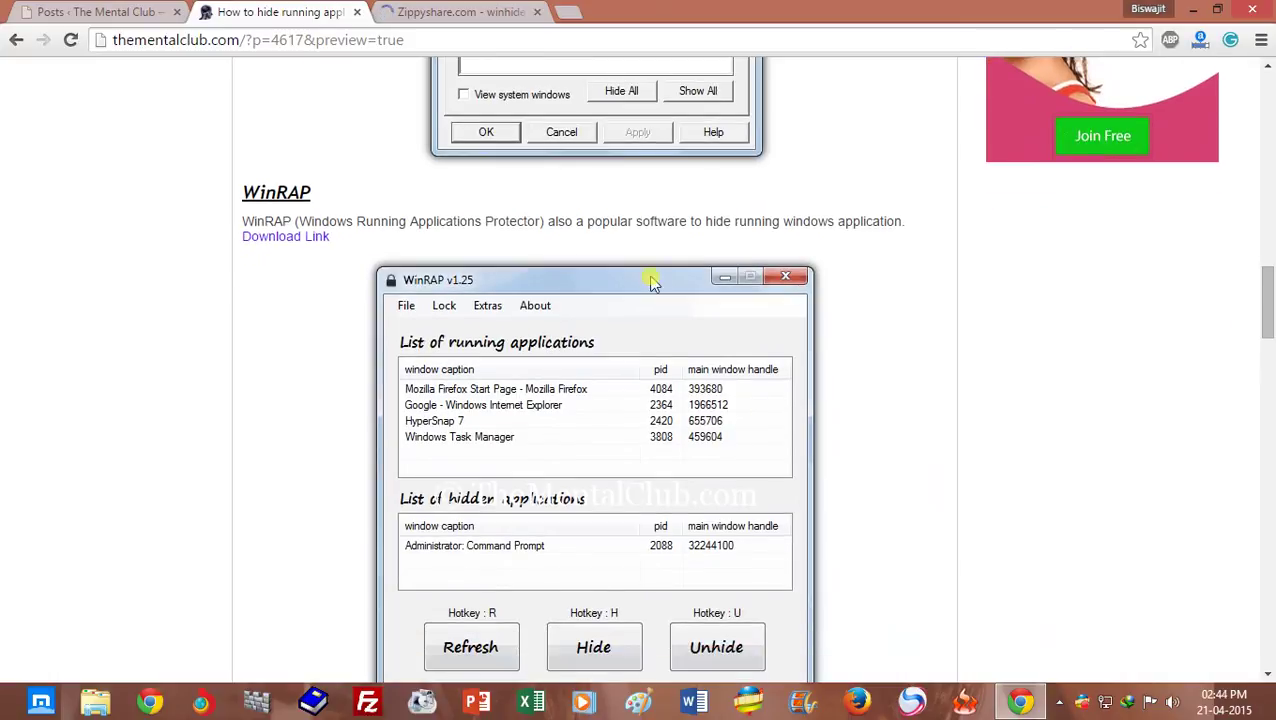
pyautogui.moveTo(244, 193); pyautogui.dragTo(312, 194)
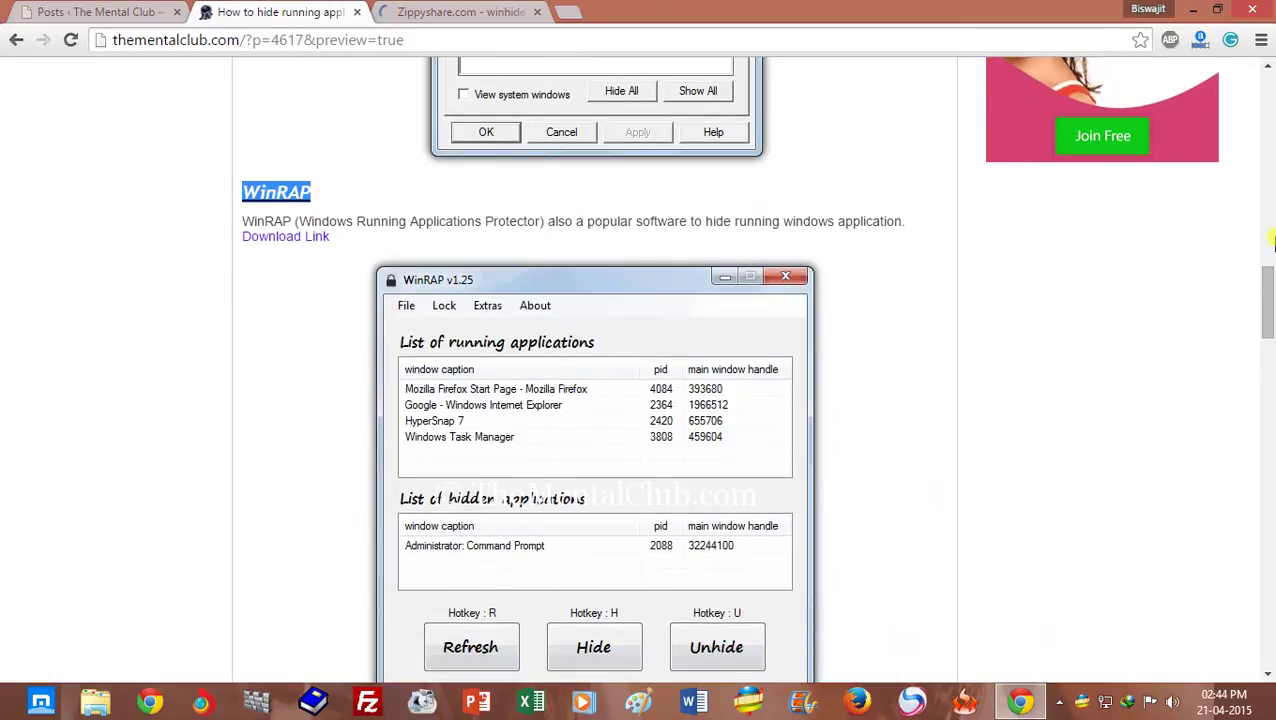
pyautogui.moveTo(1268, 303); pyautogui.dragTo(1268, 353)
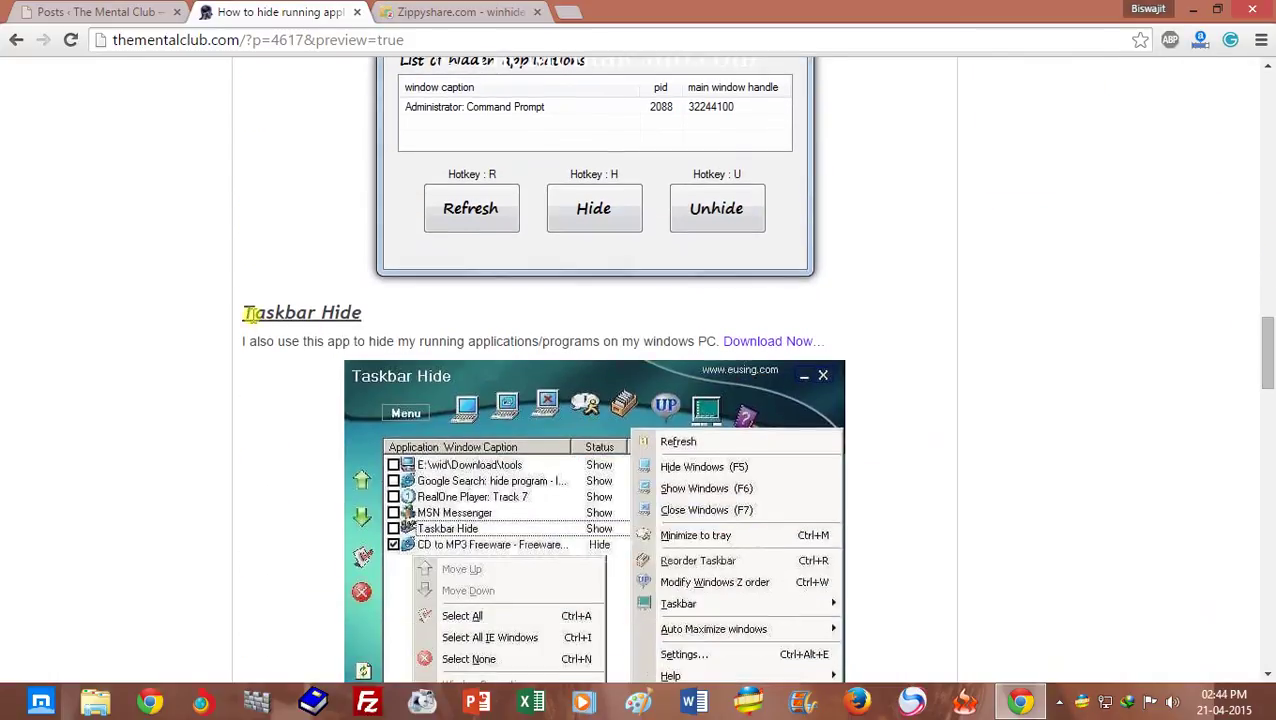
pyautogui.moveTo(244, 312); pyautogui.dragTo(376, 322)
pyautogui.moveTo(1268, 315); pyautogui.dragTo(1268, 110)
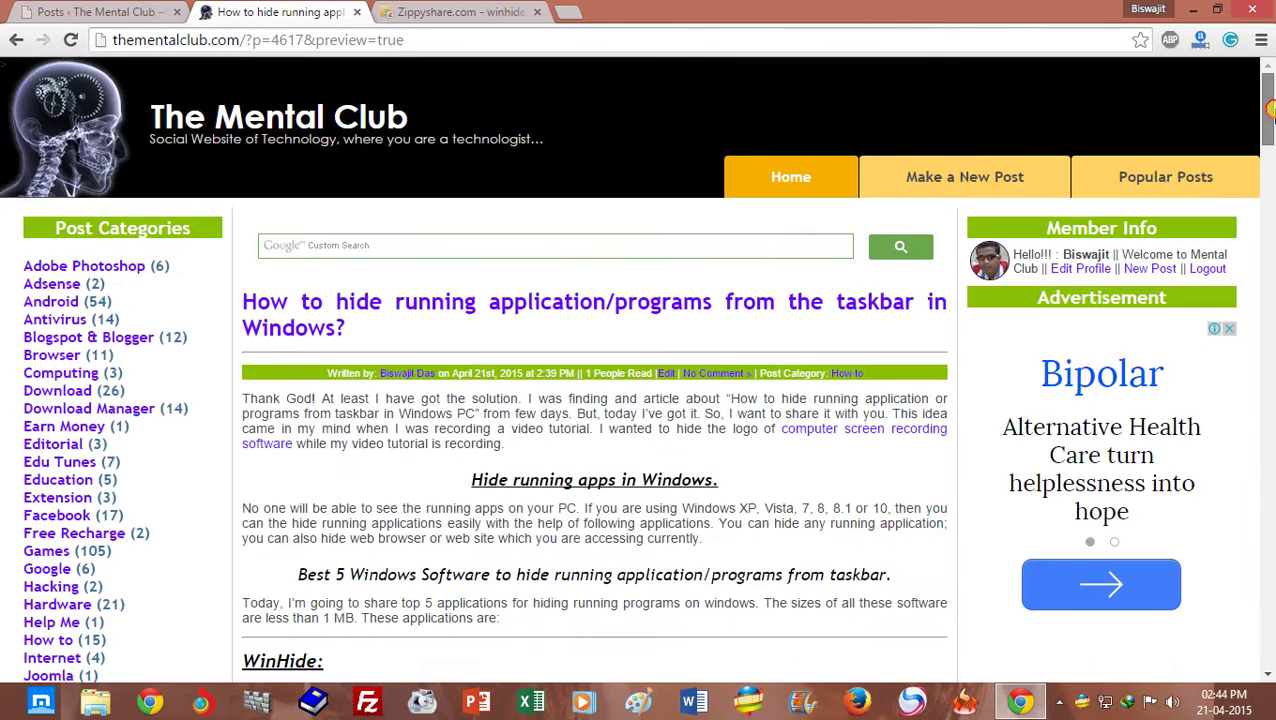
# Download winhide-harsh.zip (12.44 KB) from Zippyshare through IDM and open its Compressed folder.
pyautogui.click(450, 12)
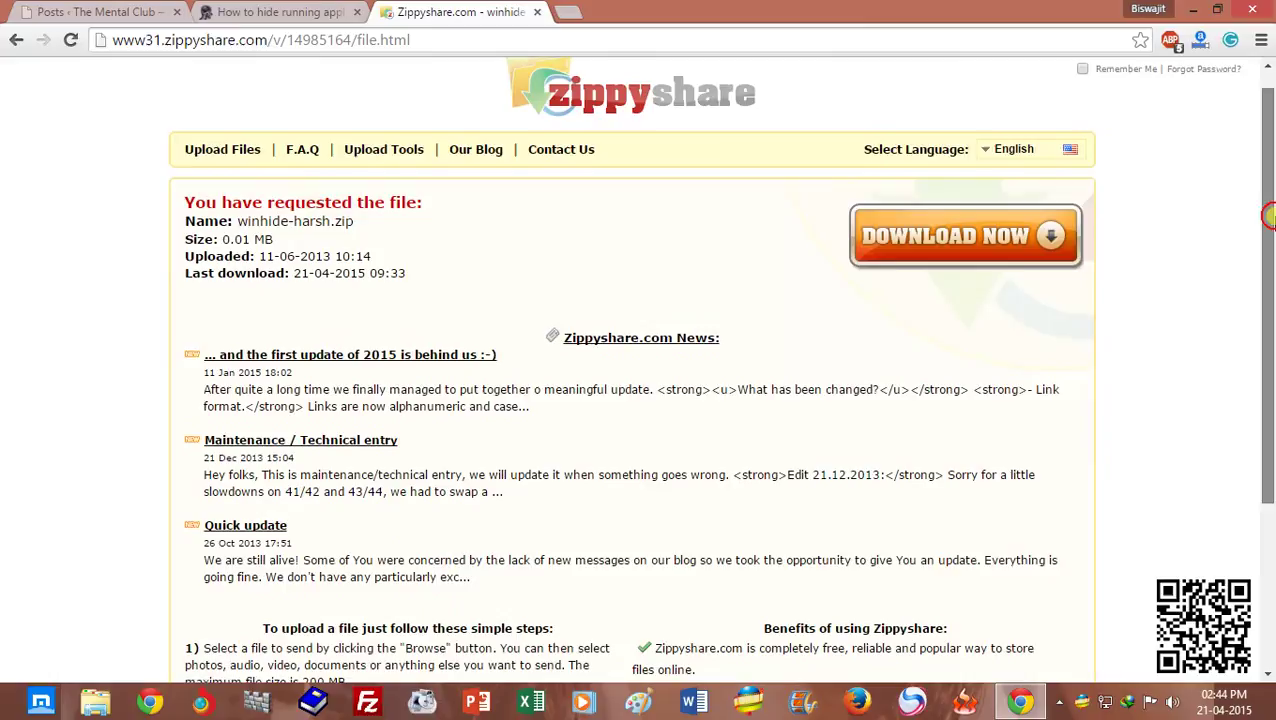
pyautogui.click(960, 233)
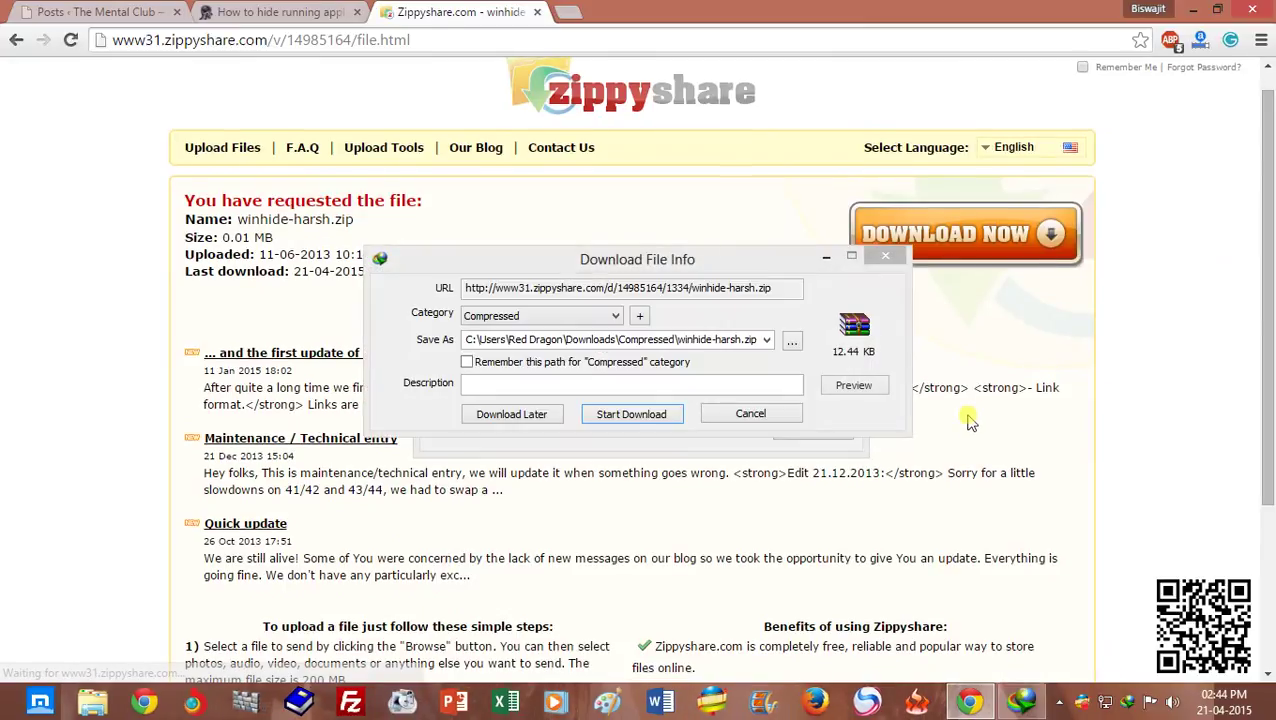
pyautogui.click(640, 414)
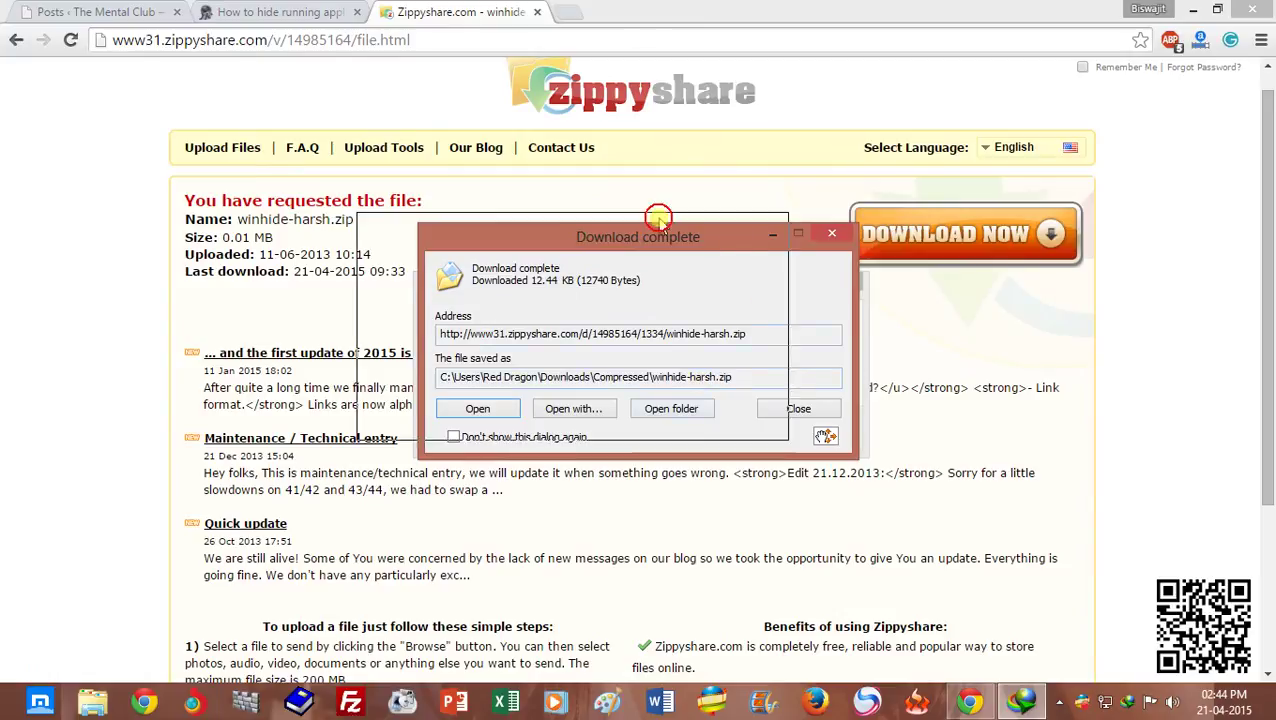
pyautogui.click(596, 391)
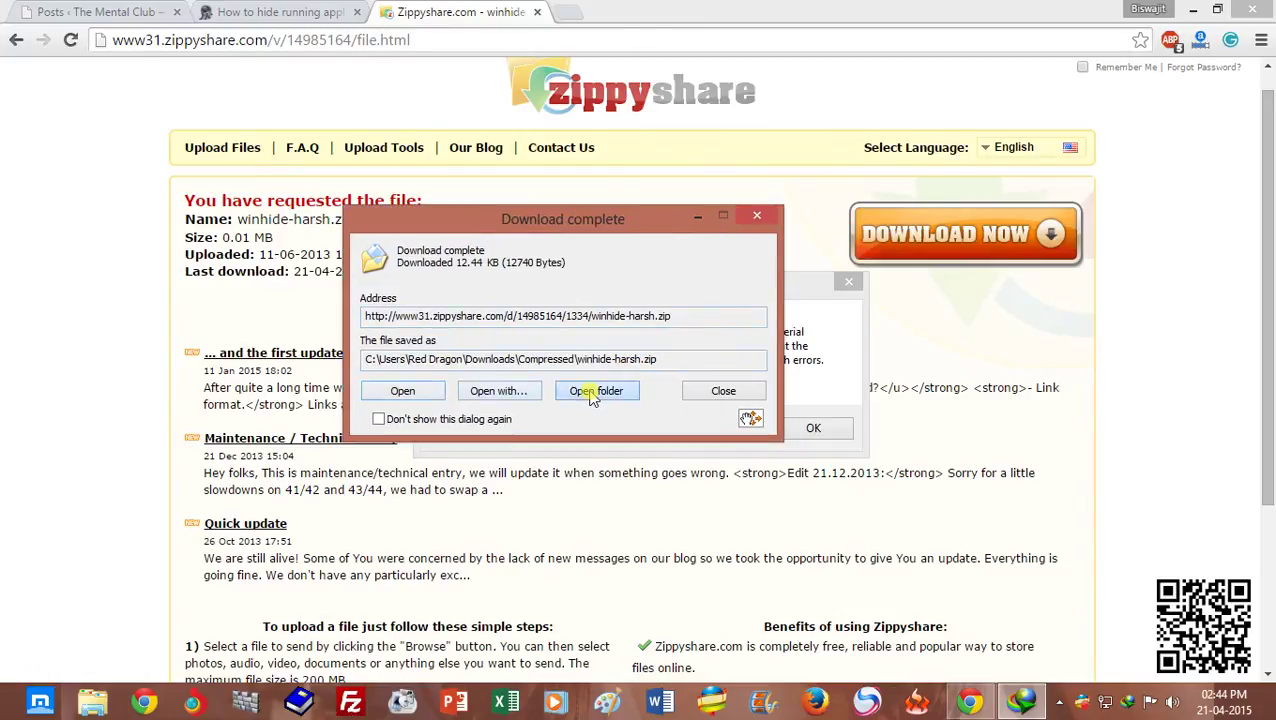
# Dismiss the IDM warning and registration prompt, then view and cancel the zip's extraction options.
pyautogui.click(848, 283)
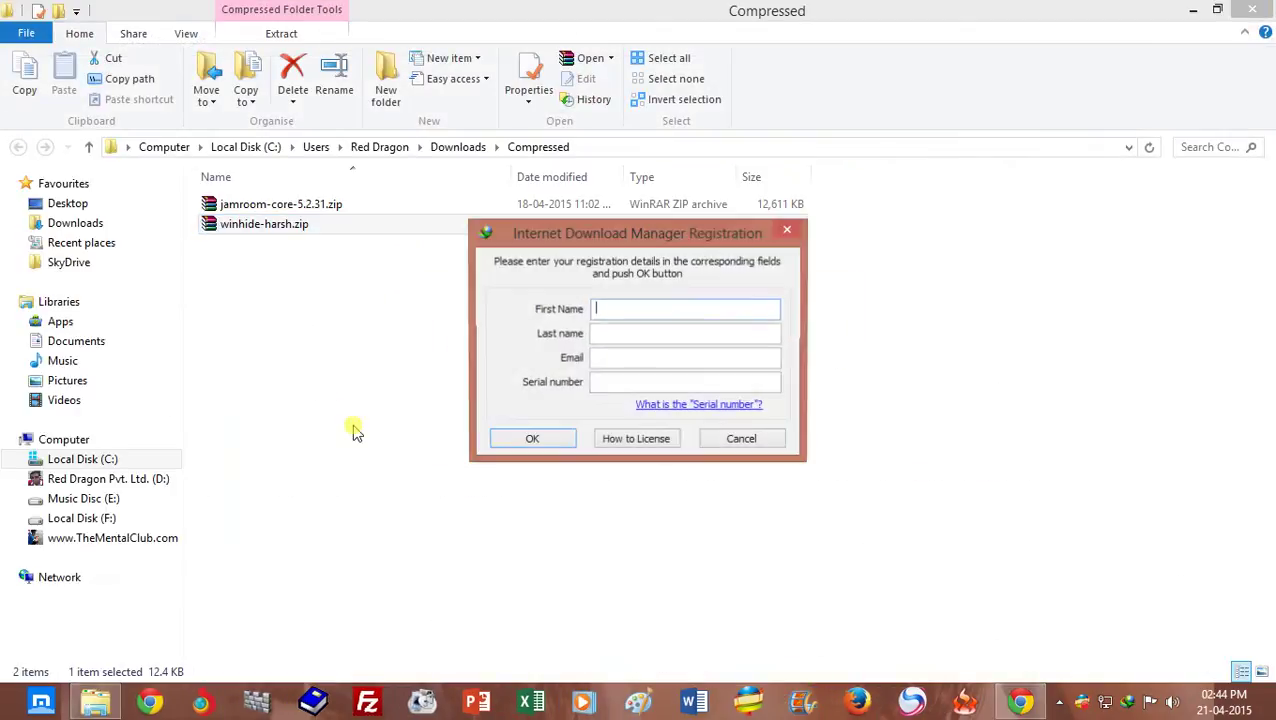
pyautogui.press('Escape')
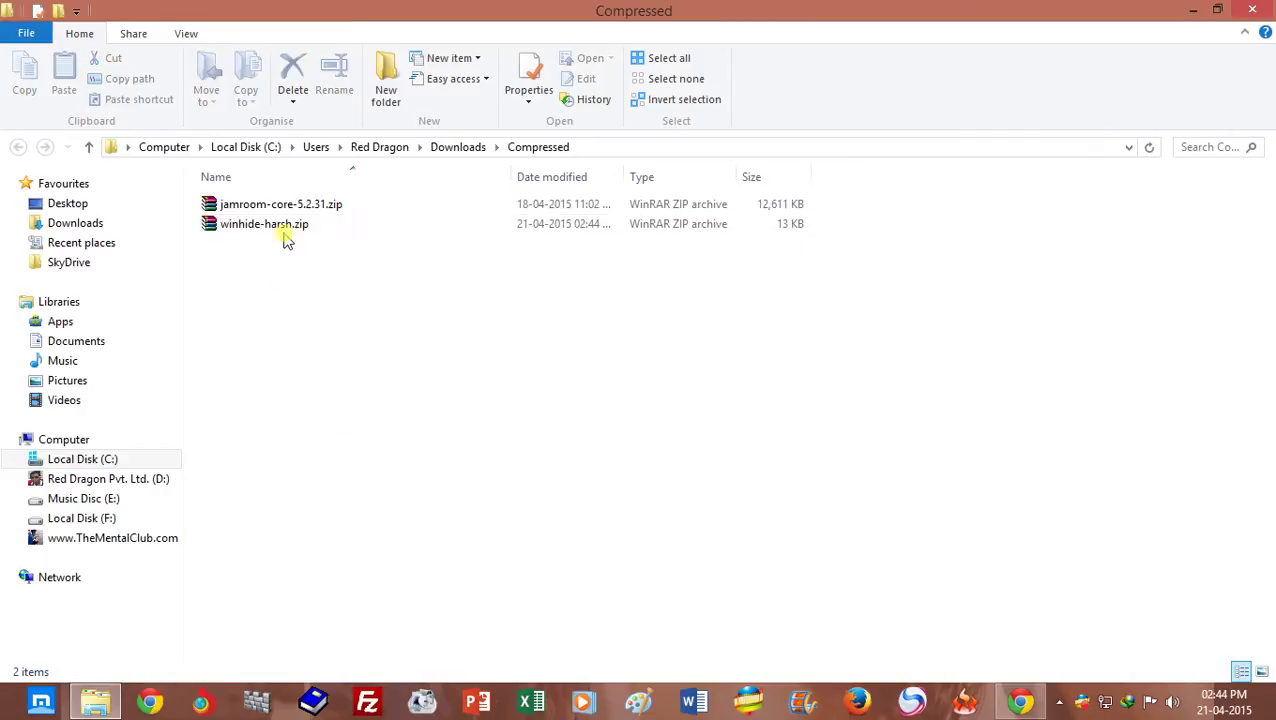
pyautogui.click(284, 228)
pyautogui.rightClick(290, 232)
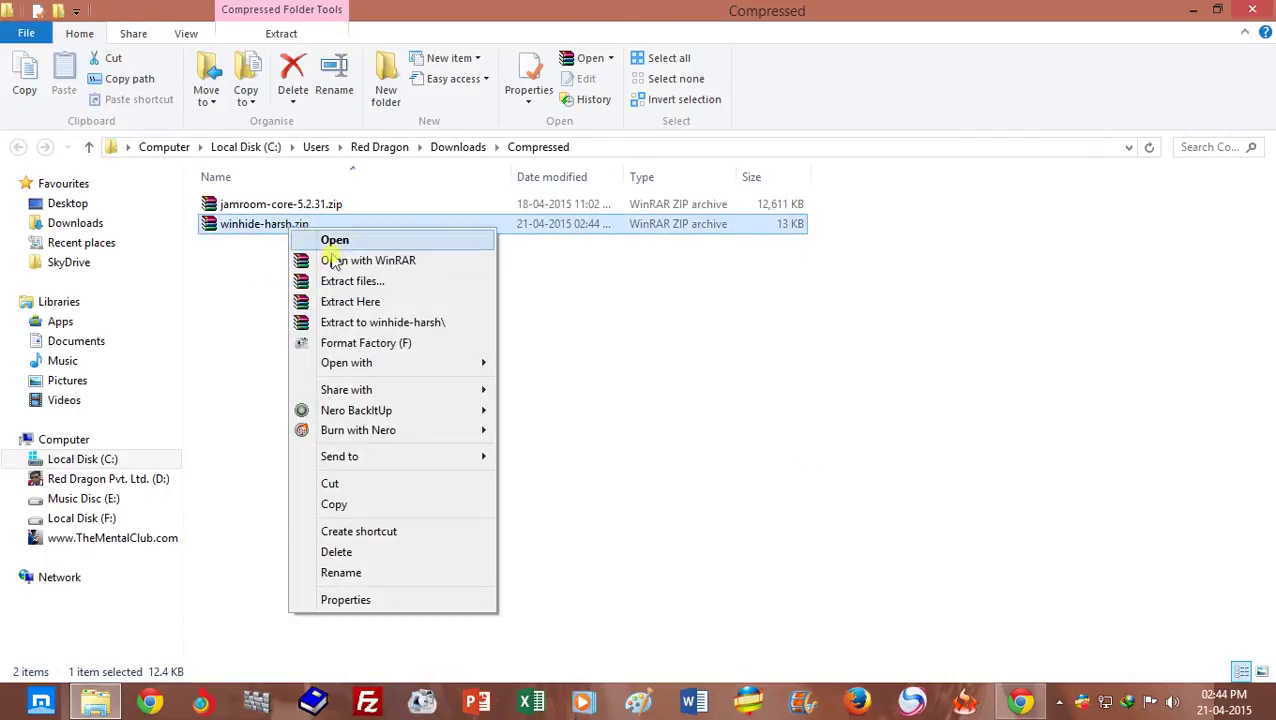
pyautogui.click(370, 283)
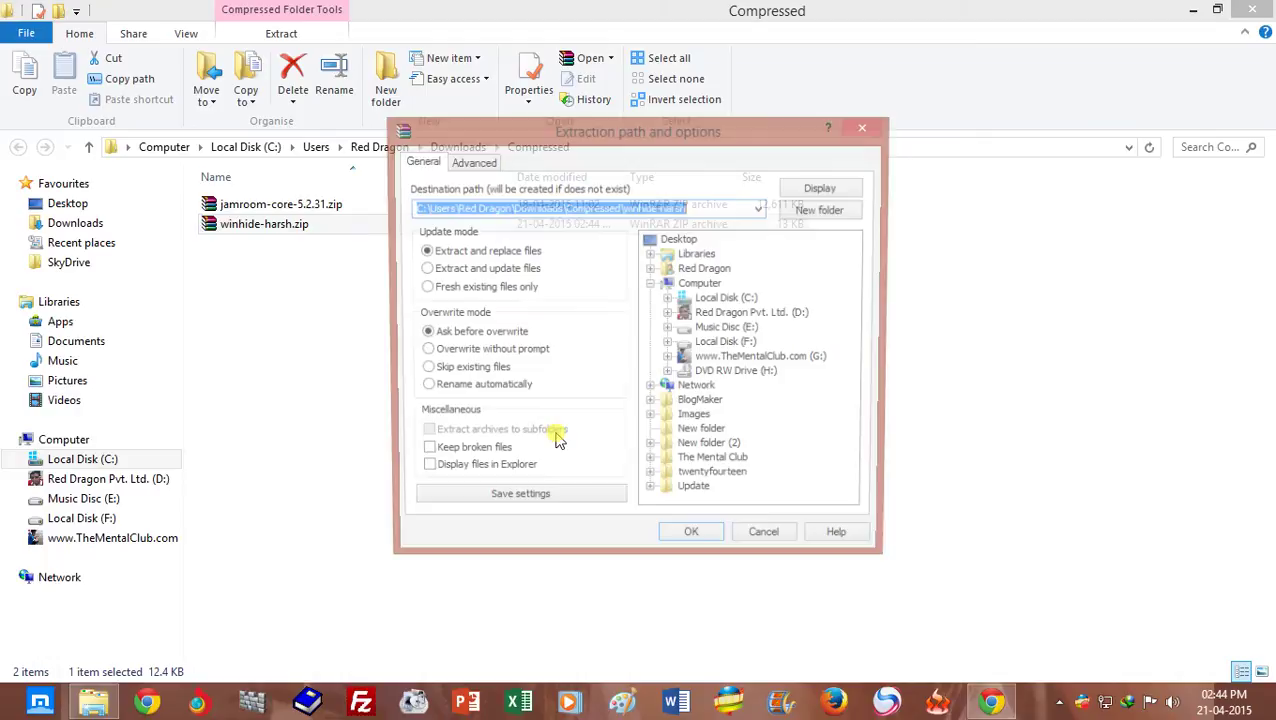
pyautogui.click(866, 133)
# Extract winhide-harsh.zip to a winhide-harsh folder and open that folder.
pyautogui.rightClick(356, 232)
pyautogui.click(500, 324)
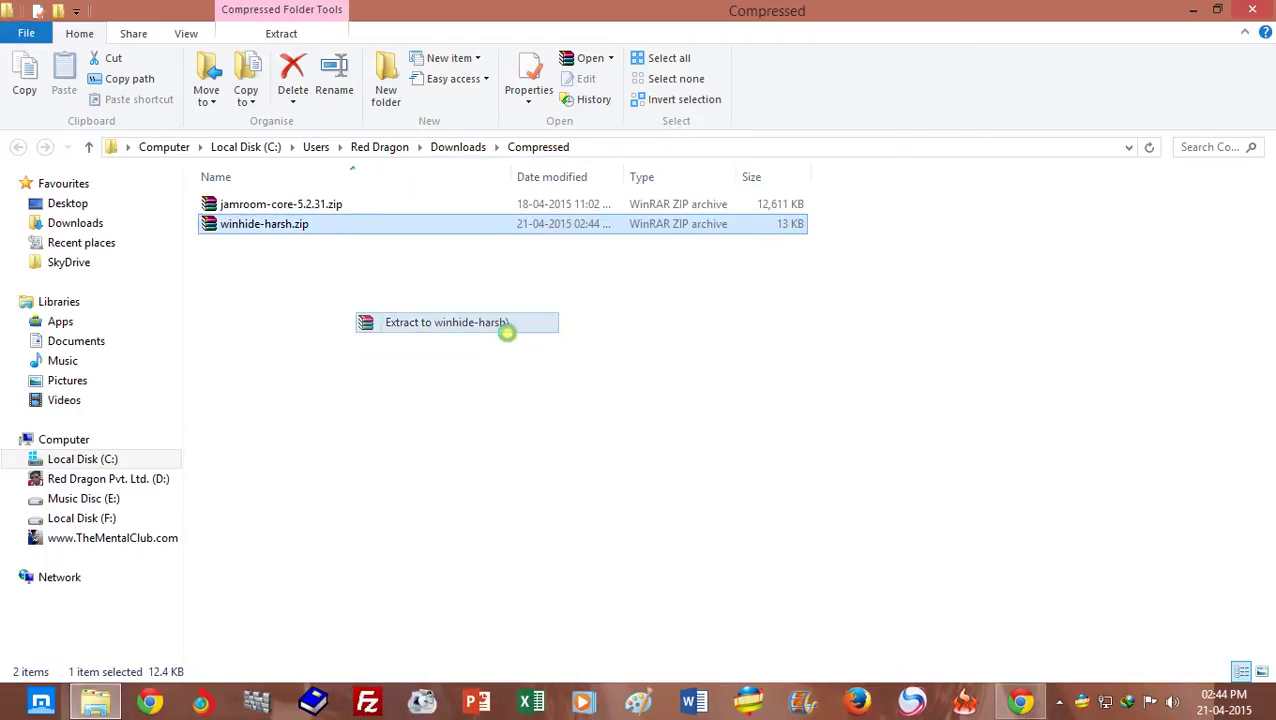
pyautogui.click(399, 402)
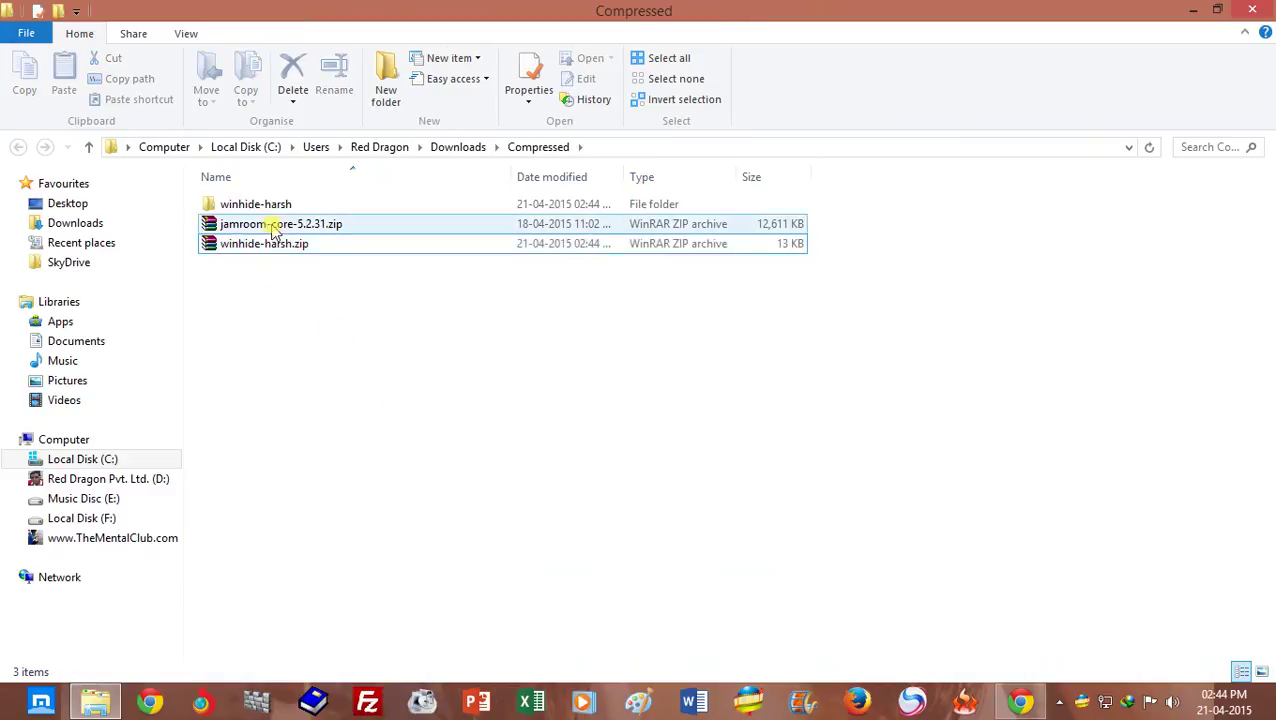
pyautogui.doubleClick(288, 204)
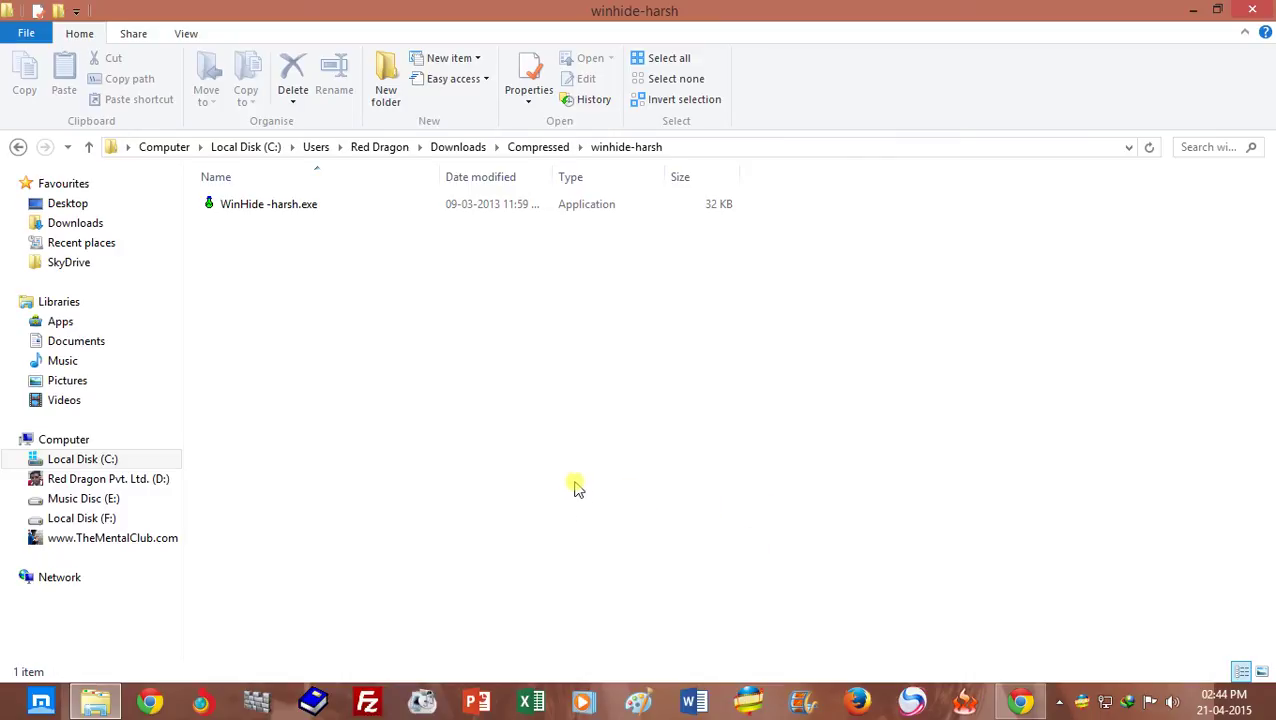
# Start Excel maximized, launch FileZilla, then minimize FileZilla to return to Book1.
pyautogui.click(530, 704)
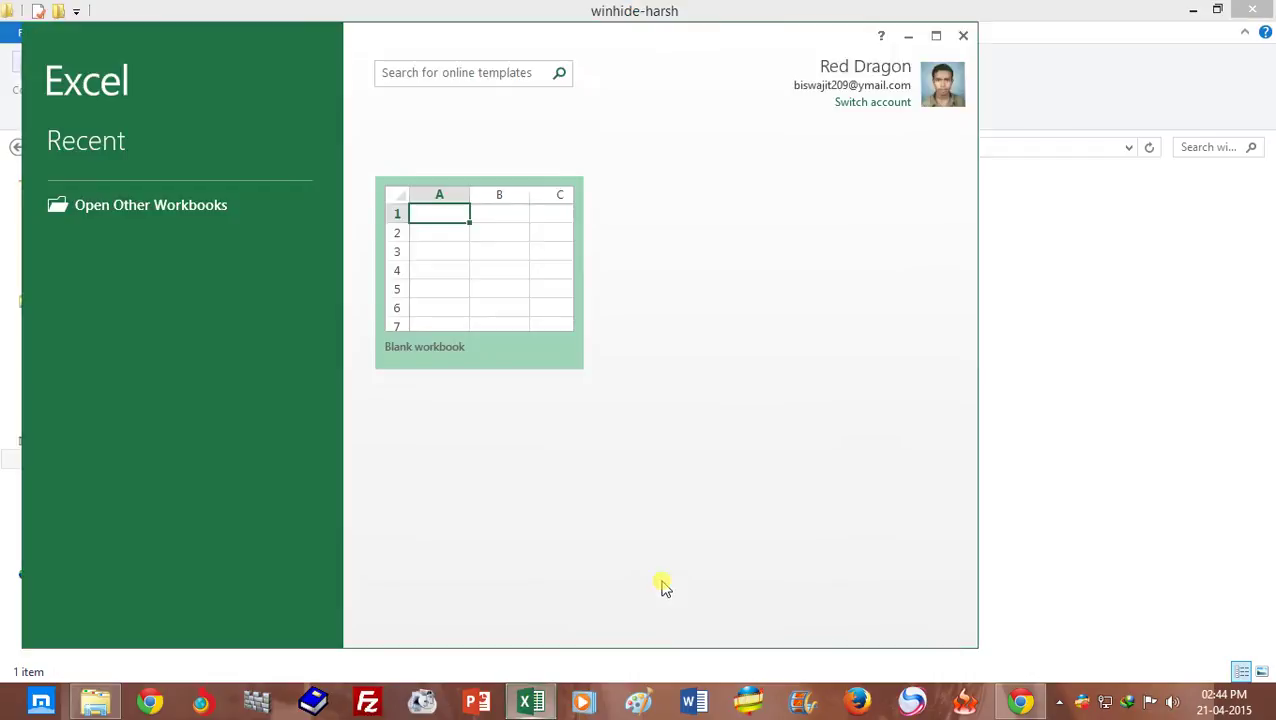
pyautogui.click(936, 35)
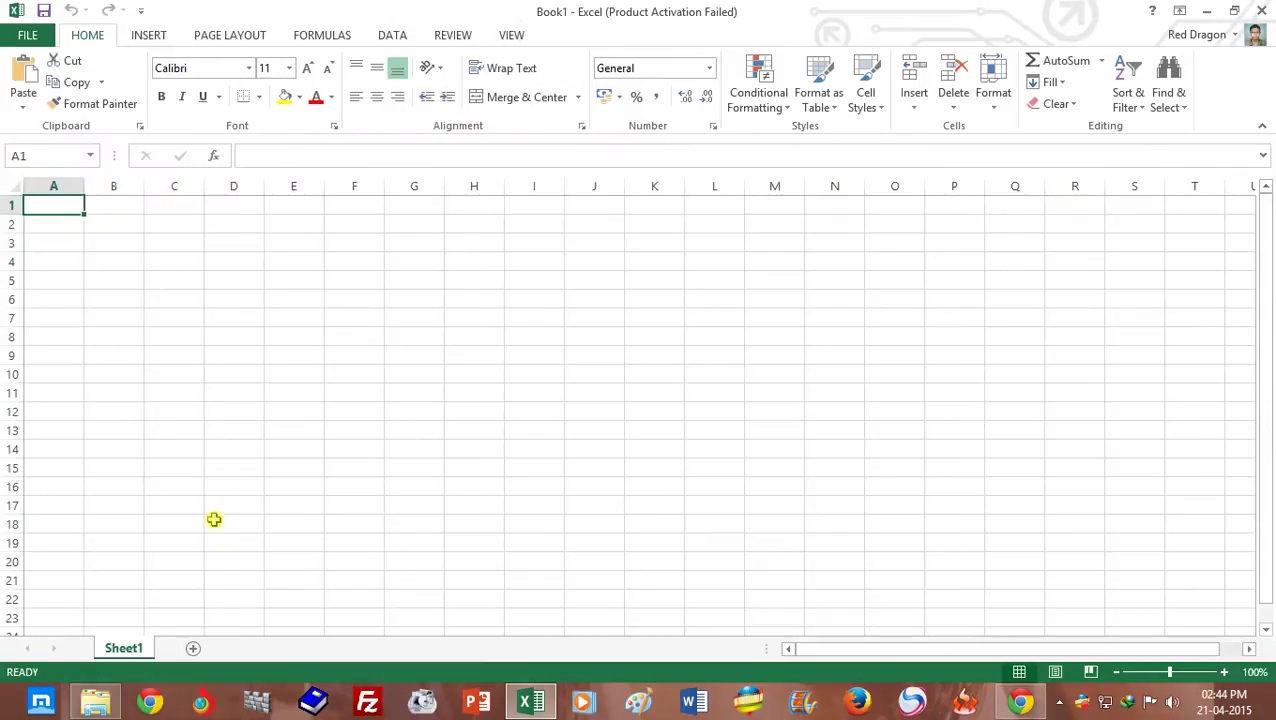
pyautogui.click(367, 701)
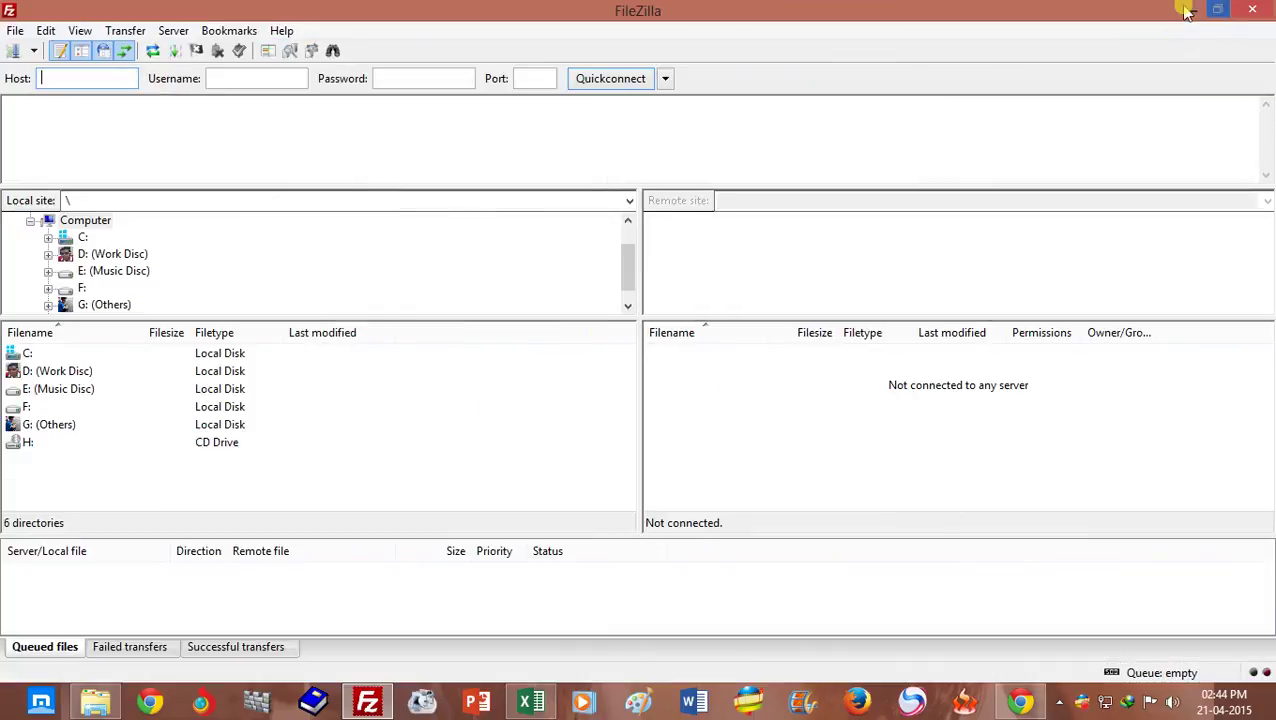
pyautogui.click(1186, 10)
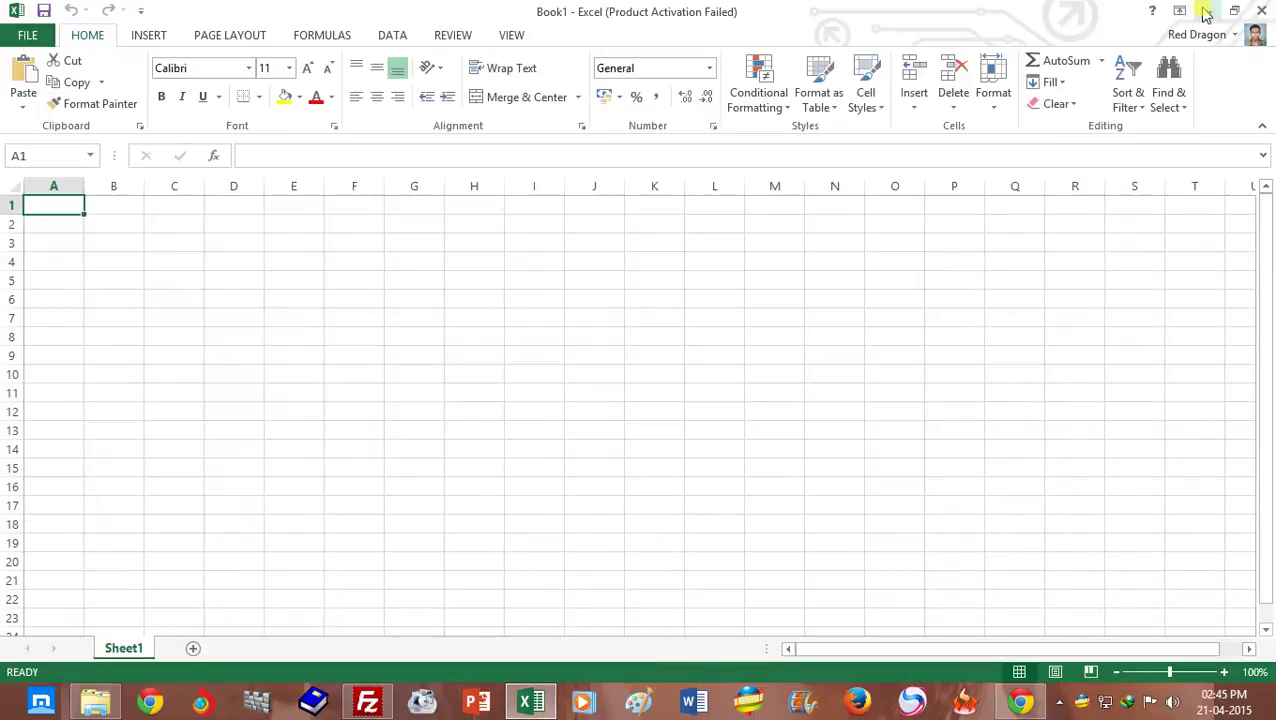
# Select WinHide -harsh.exe and tick FileZilla in WinHide's tray menu to hide it.
pyautogui.click(1190, 10)
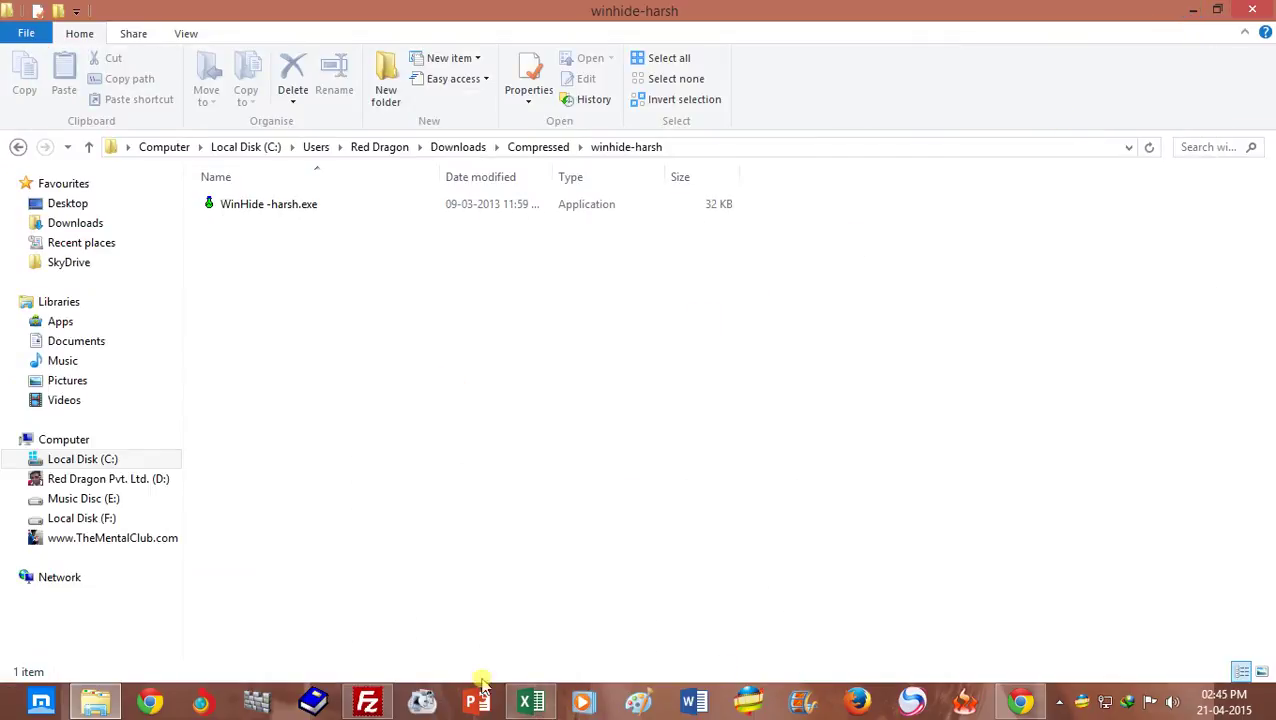
pyautogui.click(270, 207)
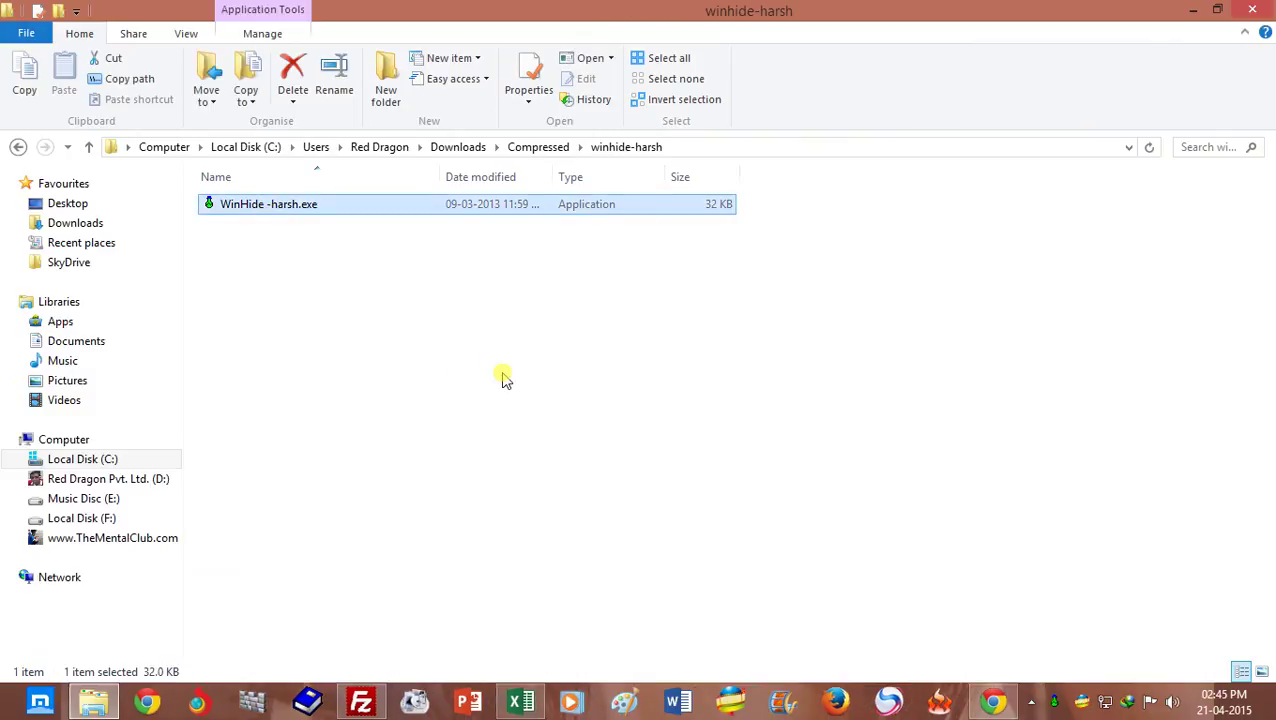
pyautogui.click(1032, 708)
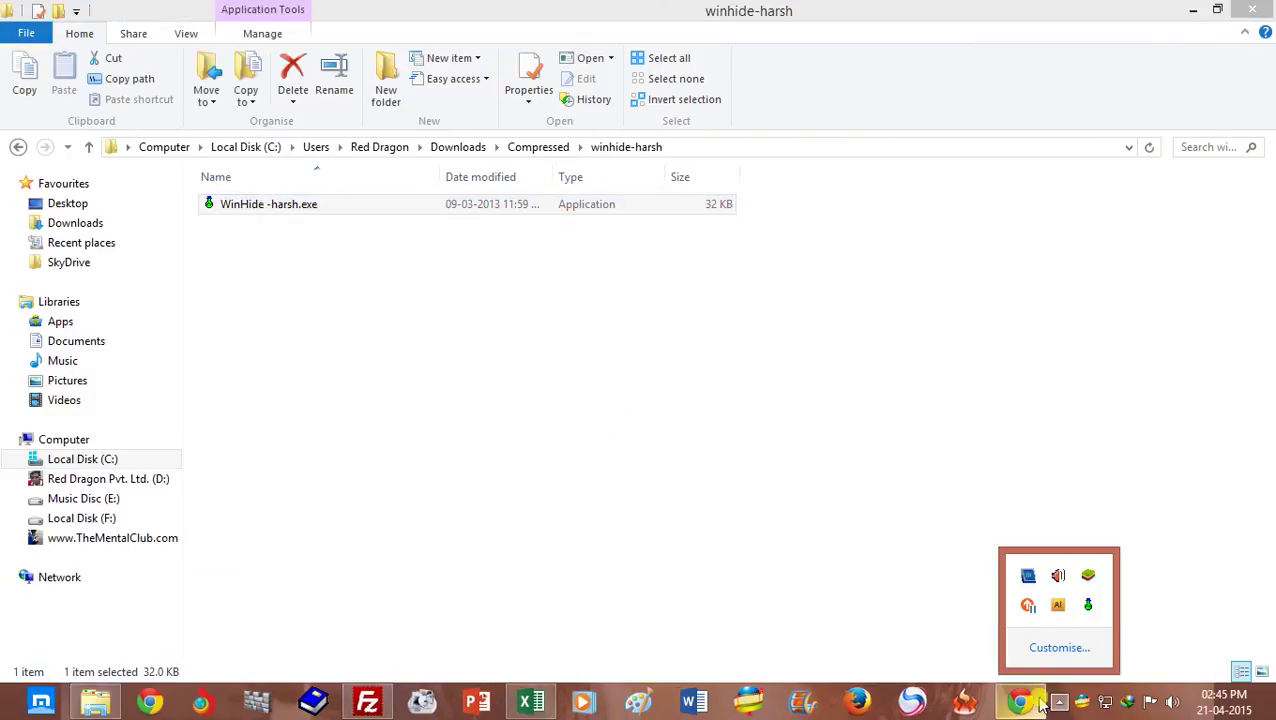
pyautogui.rightClick(1090, 607)
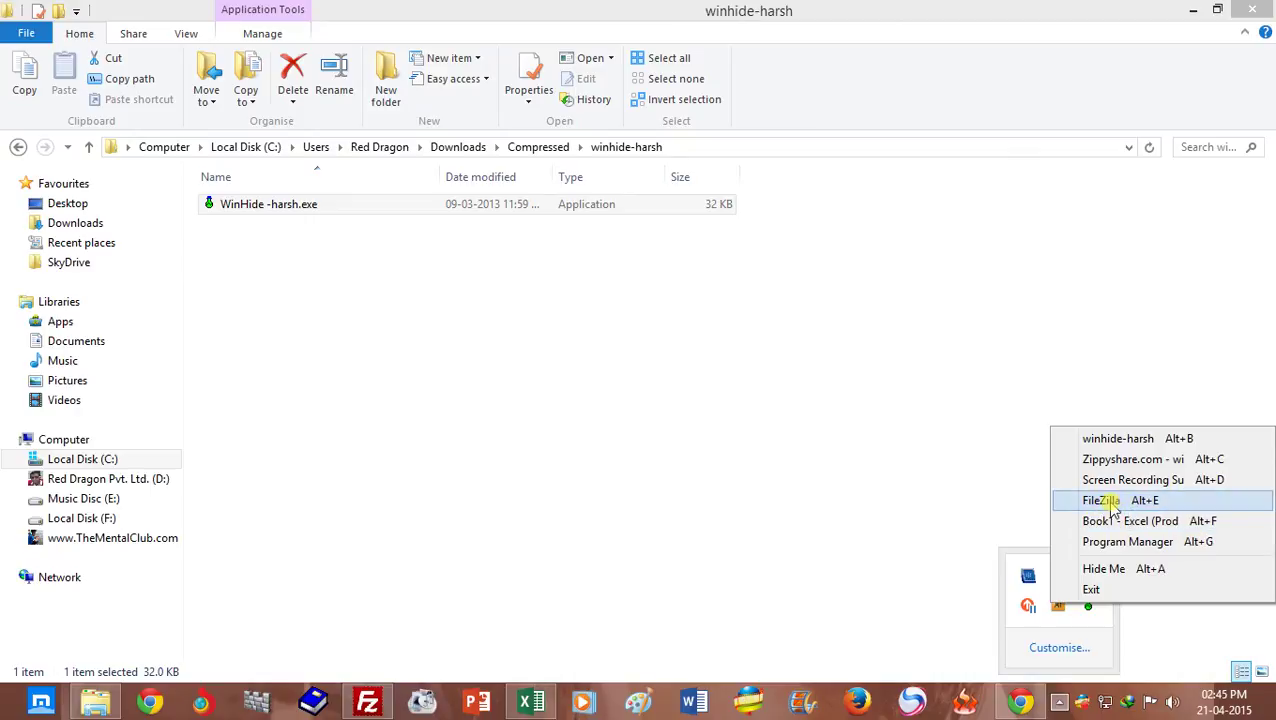
pyautogui.click(1122, 504)
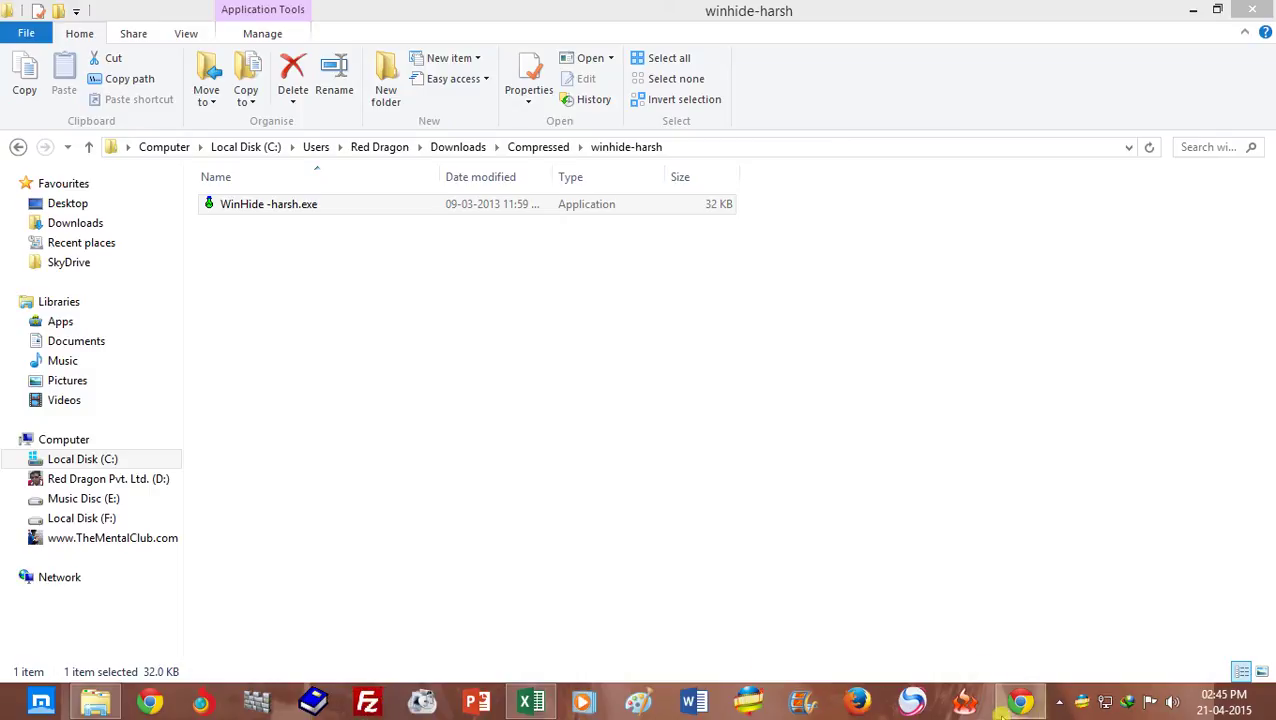
# Minimize Excel and tick Book1 - Excel in WinHide's tray menu to hide it.
pyautogui.click(541, 706)
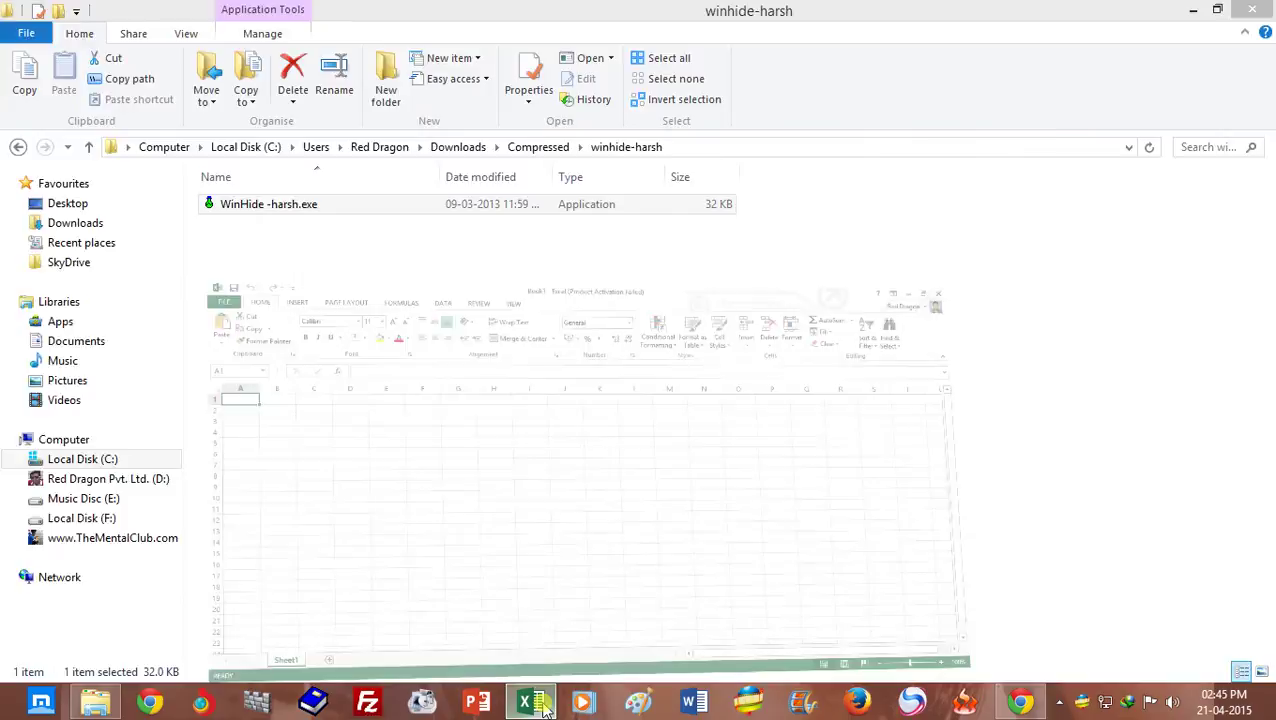
pyautogui.click(538, 705)
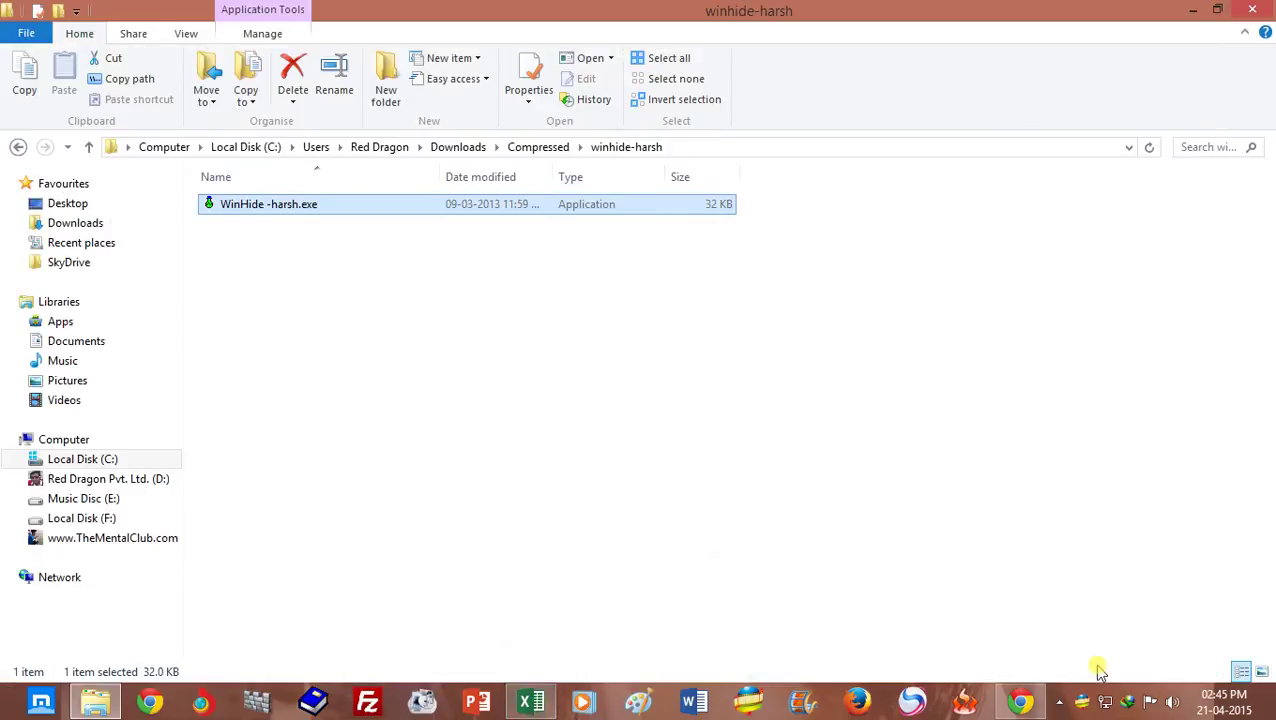
pyautogui.click(1059, 701)
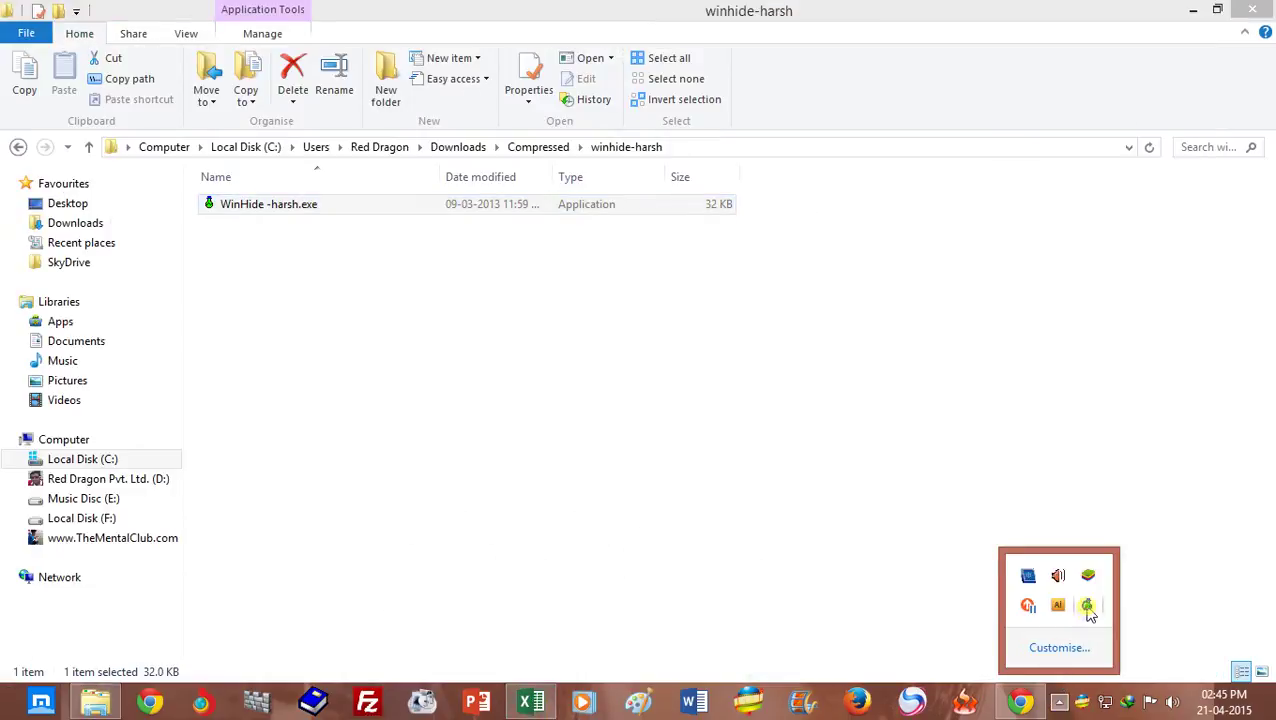
pyautogui.rightClick(1088, 606)
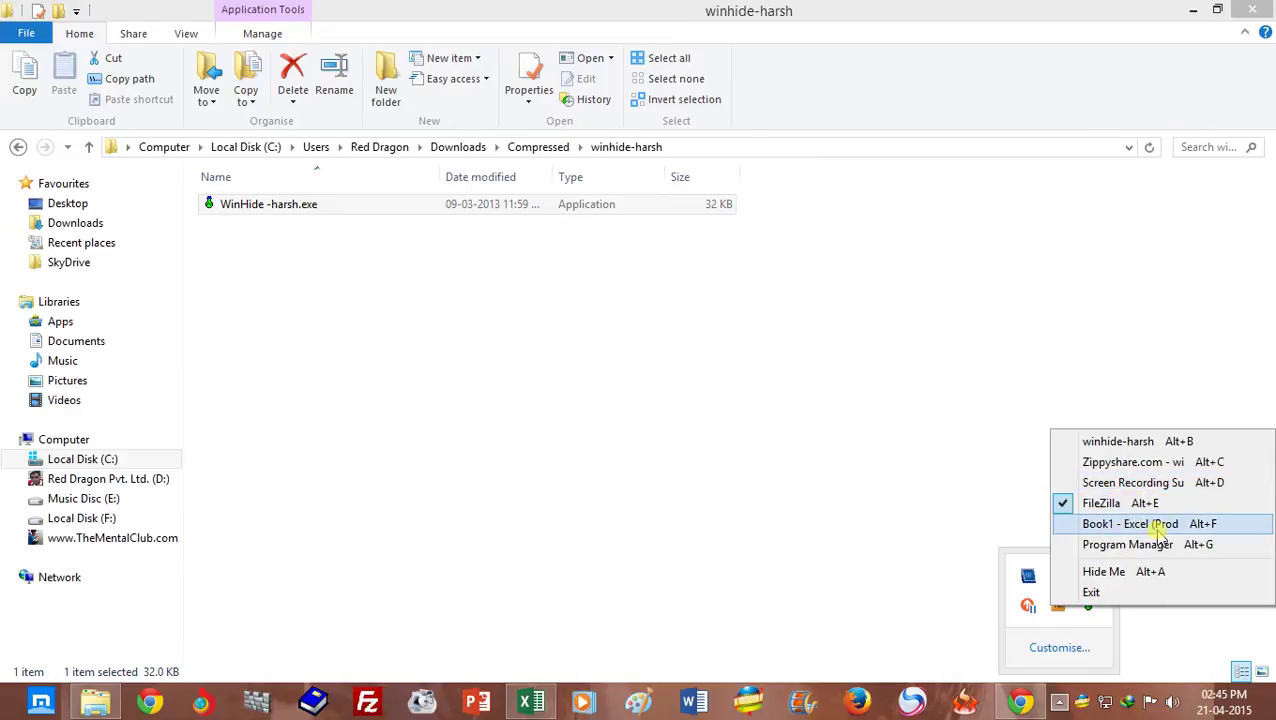
pyautogui.click(1168, 533)
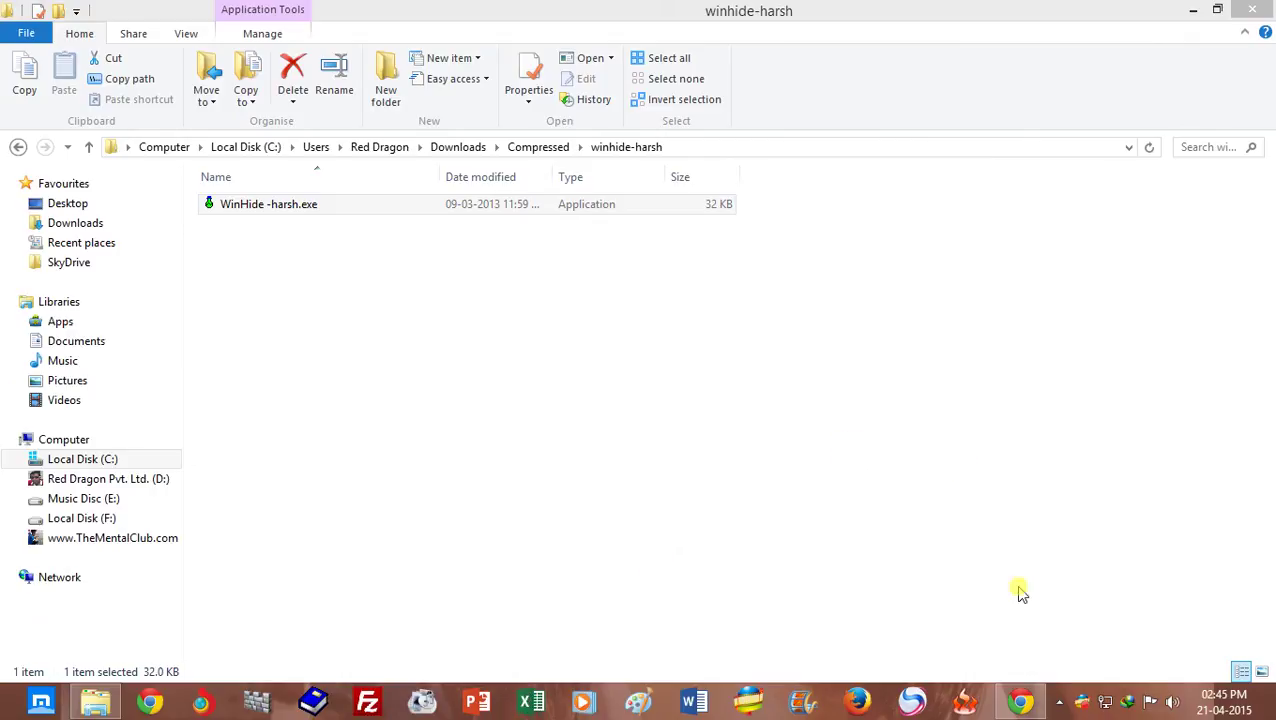
# Untick FileZilla in WinHide's tray menu and check its restored window.
pyautogui.click(1058, 701)
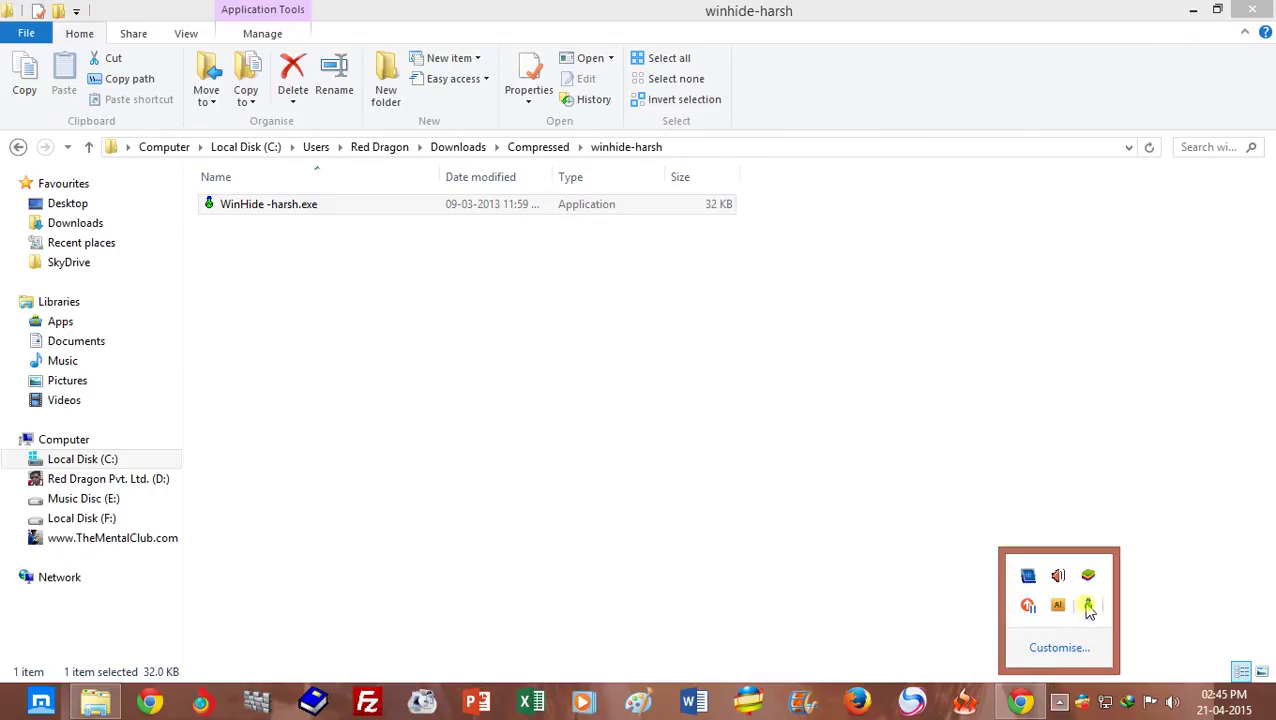
pyautogui.rightClick(1089, 607)
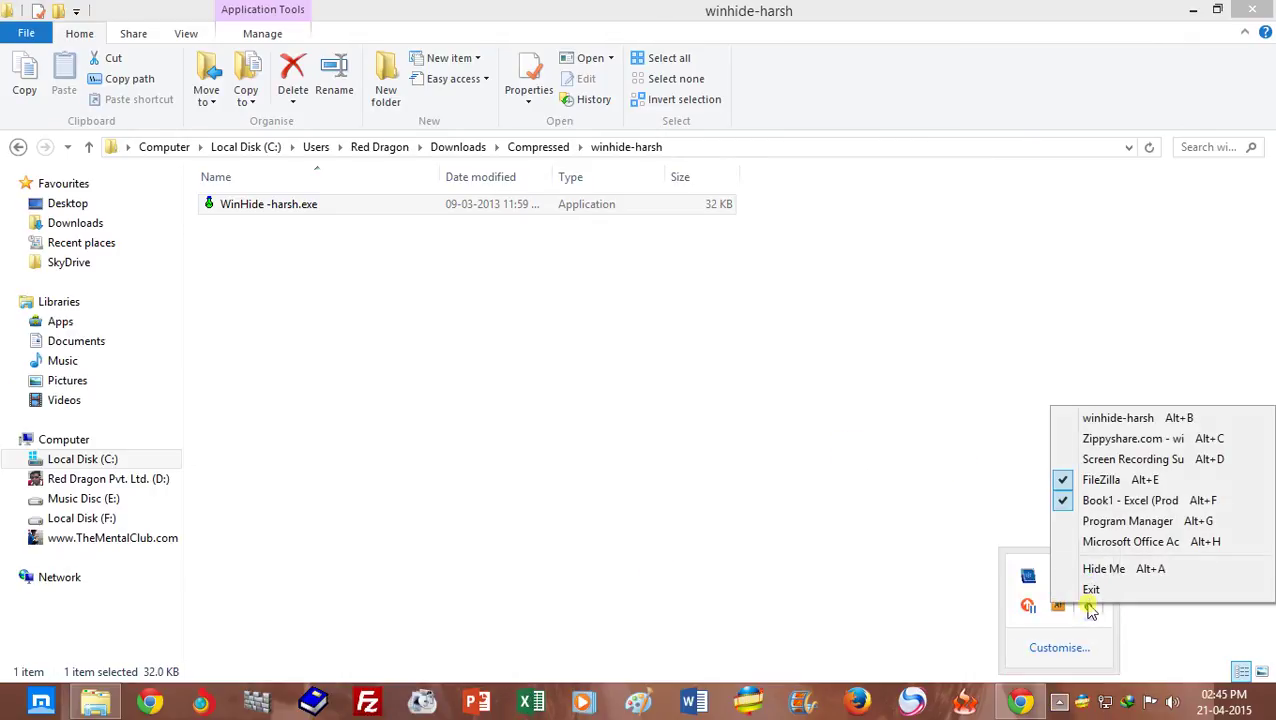
pyautogui.click(1105, 484)
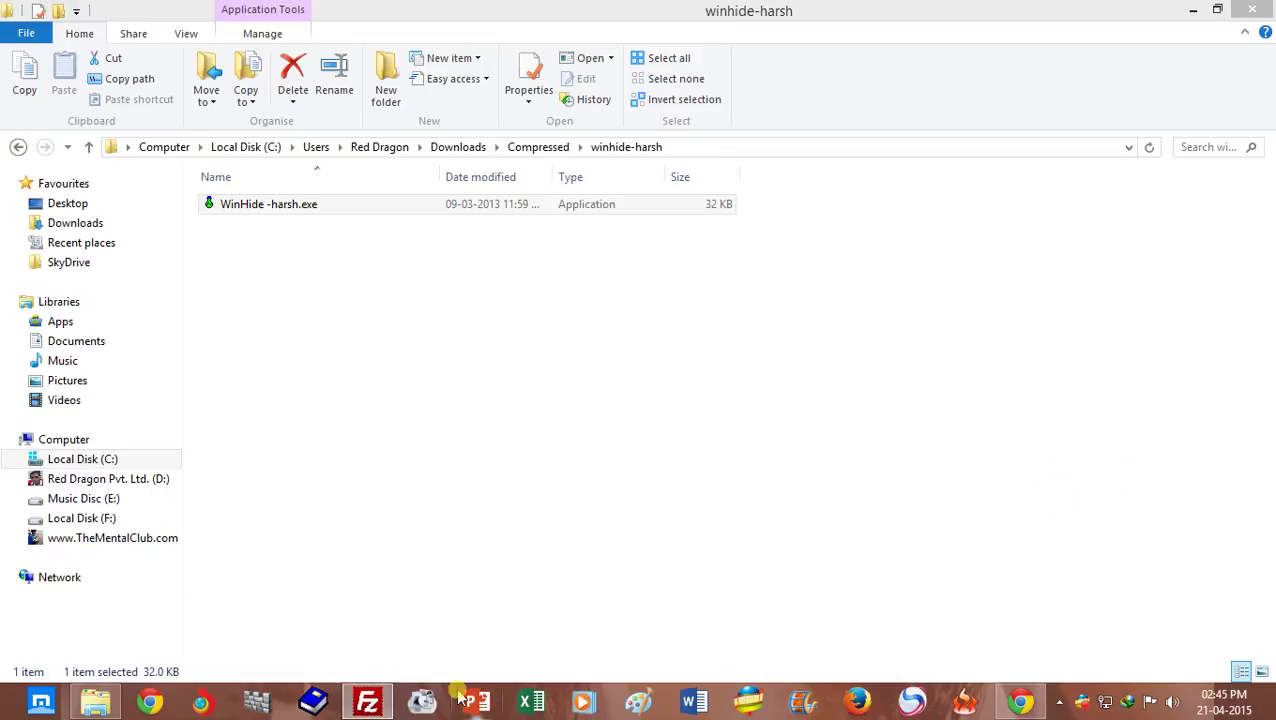
pyautogui.click(386, 700)
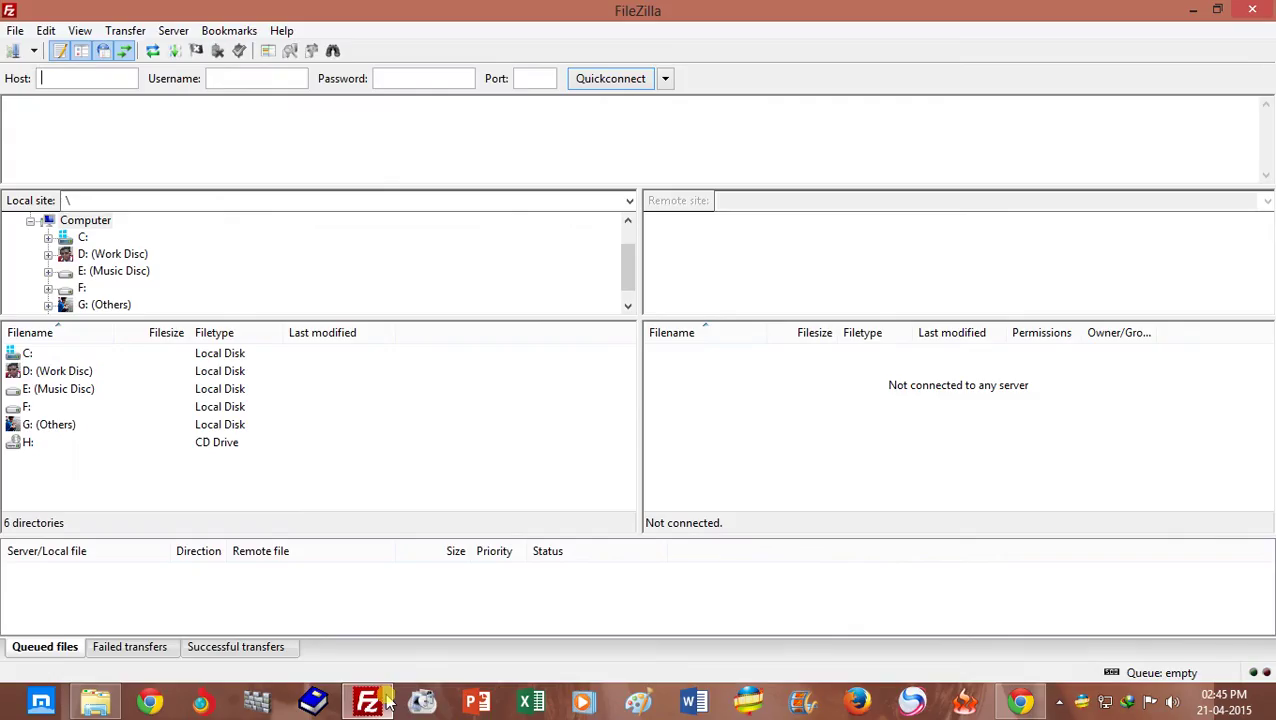
pyautogui.click(386, 700)
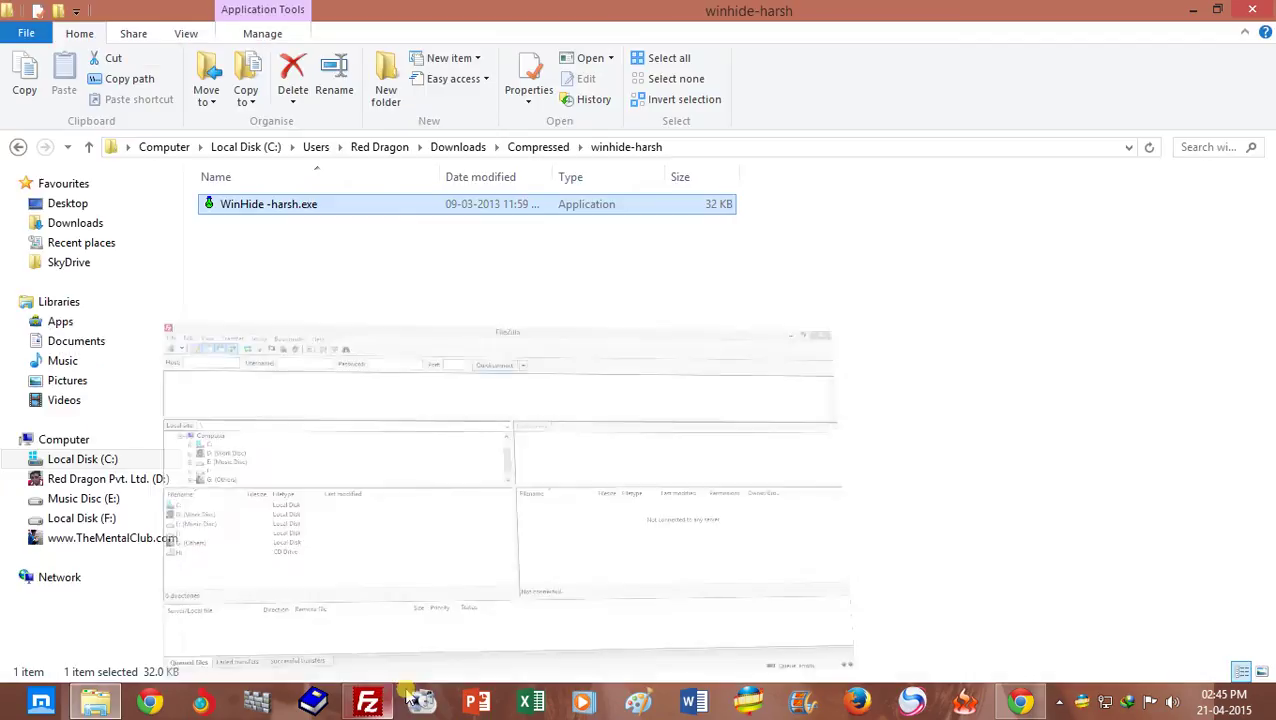
# Untick Book1 - Excel in WinHide, dismiss the Office activation notice, and check the workbook.
pyautogui.click(1058, 703)
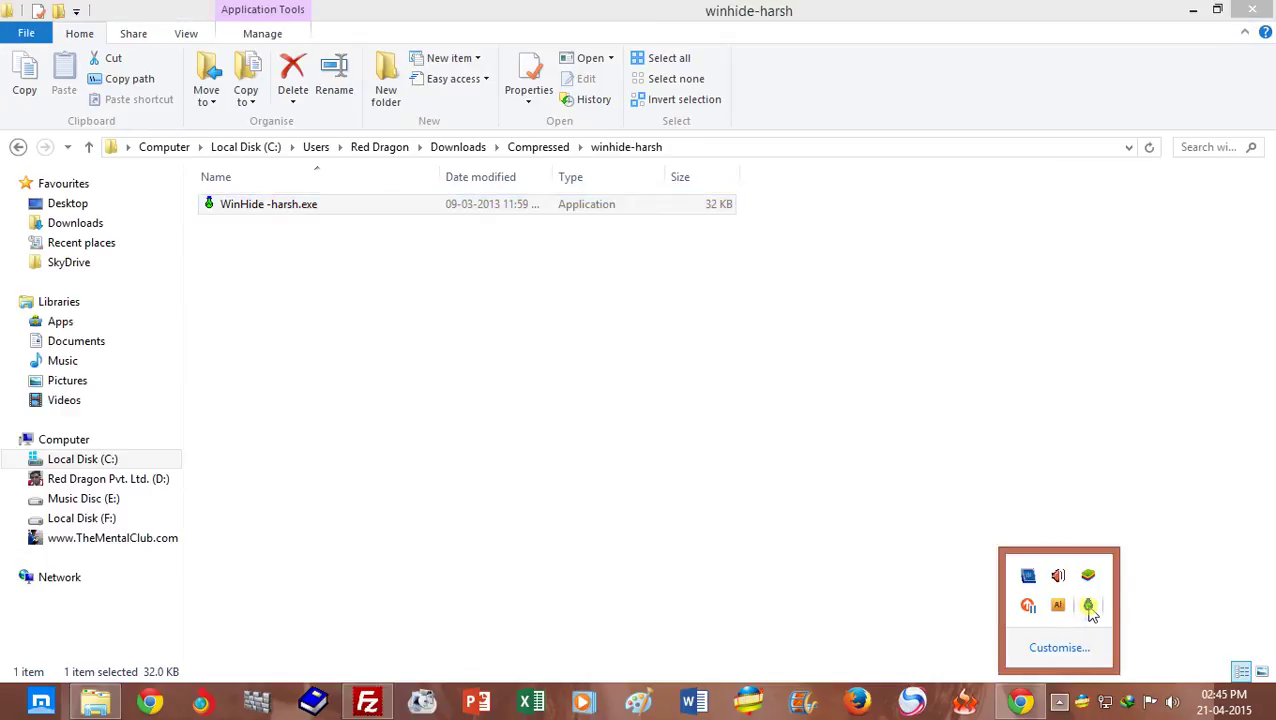
pyautogui.rightClick(1088, 606)
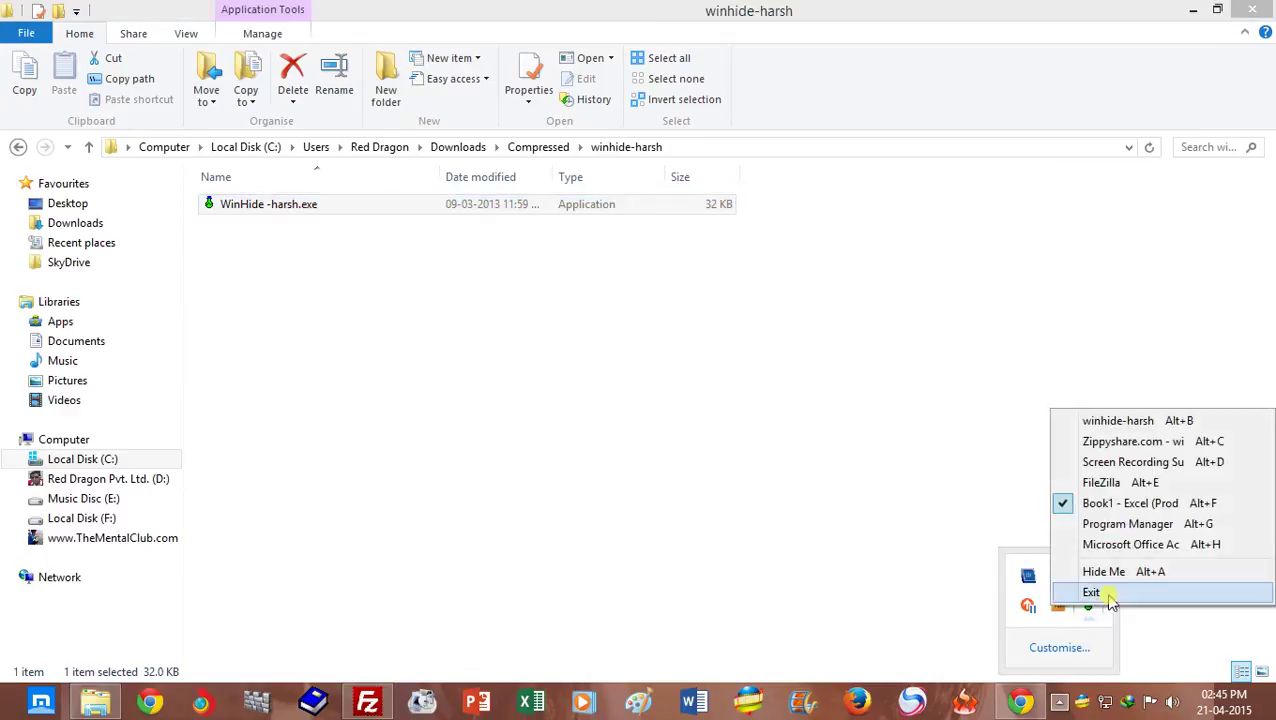
pyautogui.click(1166, 503)
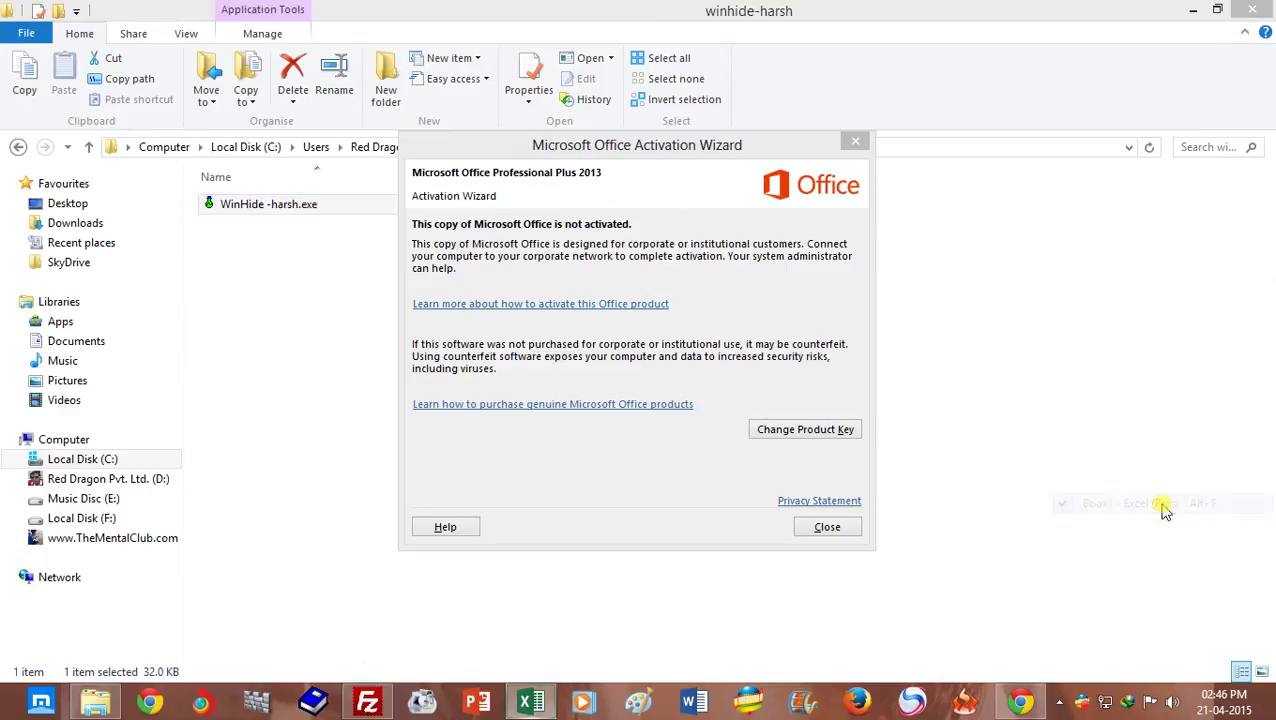
pyautogui.click(833, 526)
pyautogui.click(540, 705)
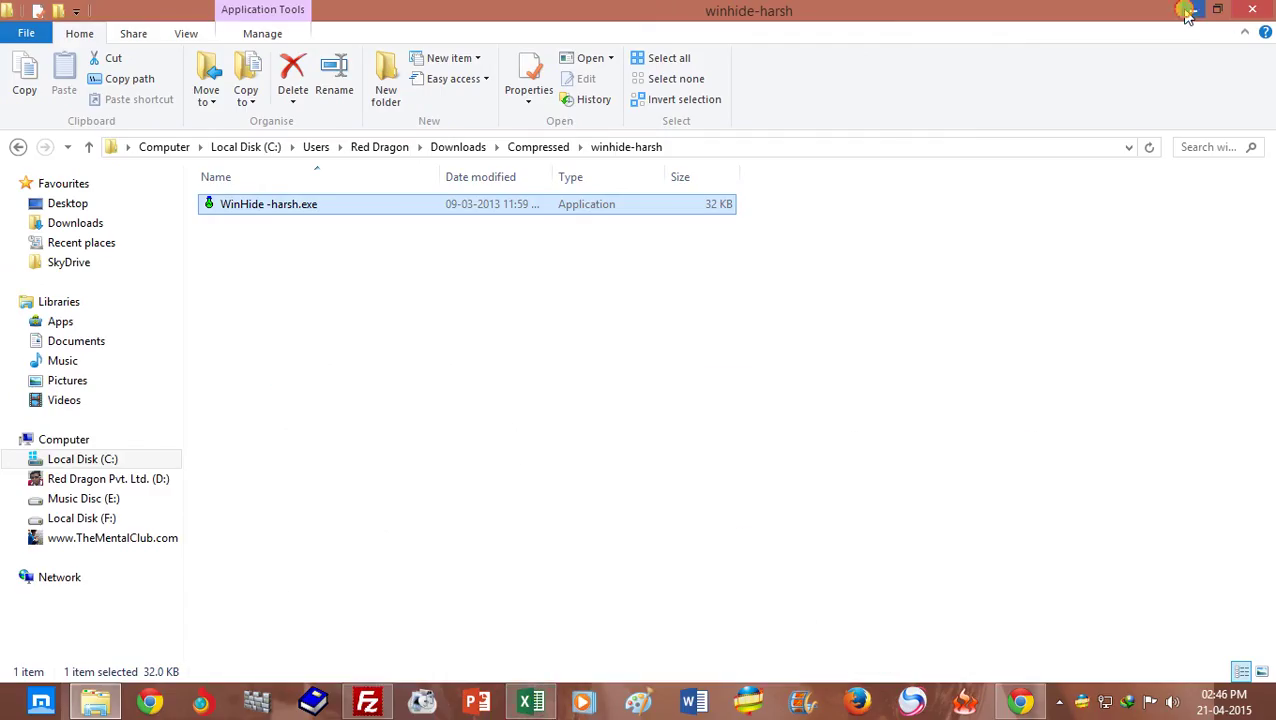
# Close the Zippyshare tab and scroll the Mental Club article to OuttaSight and back.
pyautogui.click(1193, 10)
pyautogui.click(537, 12)
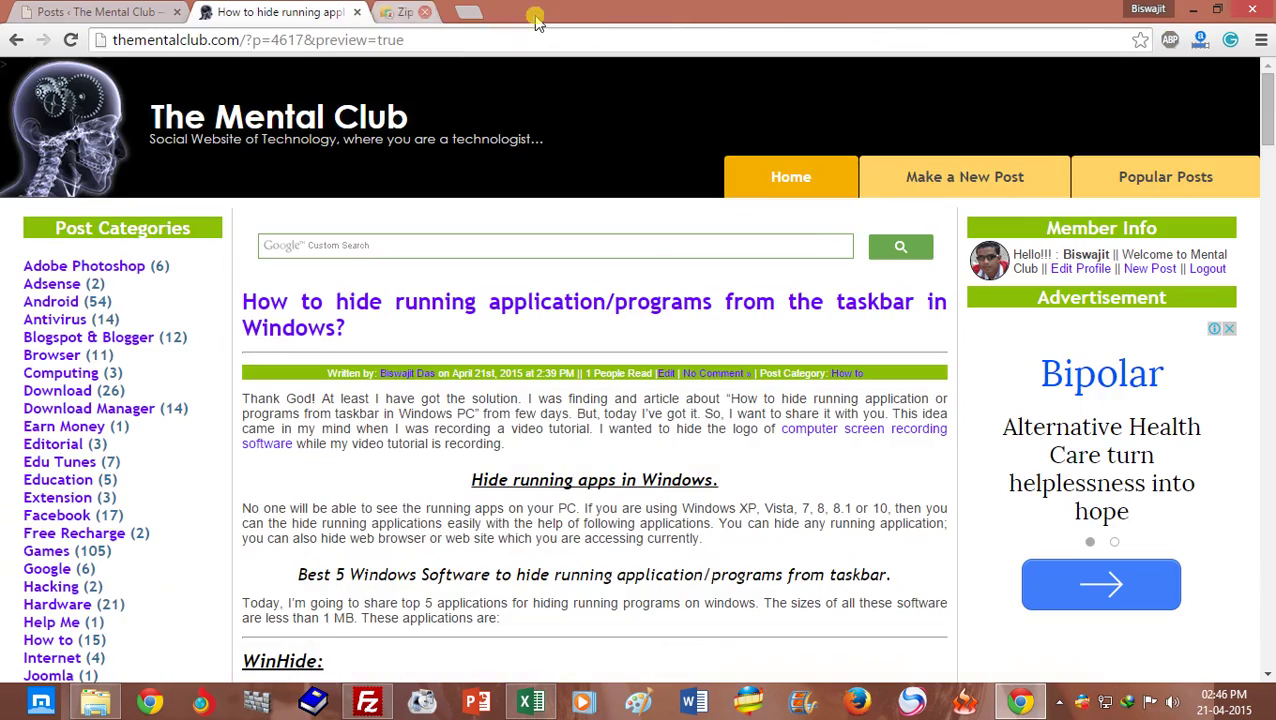
pyautogui.scroll(-2, 1268, 148)
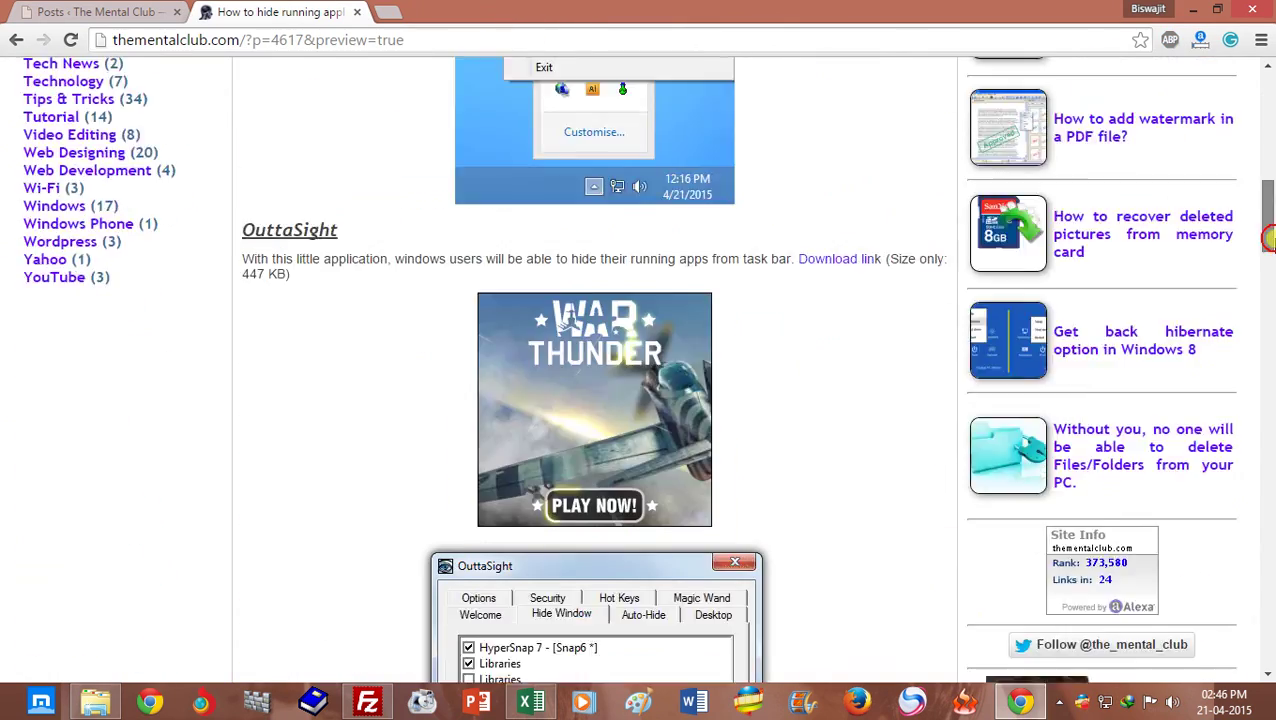
pyautogui.moveTo(1268, 238)
pyautogui.mouseDown()
pyautogui.moveTo(1268, 480)
pyautogui.moveTo(1268, 100)
pyautogui.moveTo(1270, 165)
pyautogui.mouseUp()
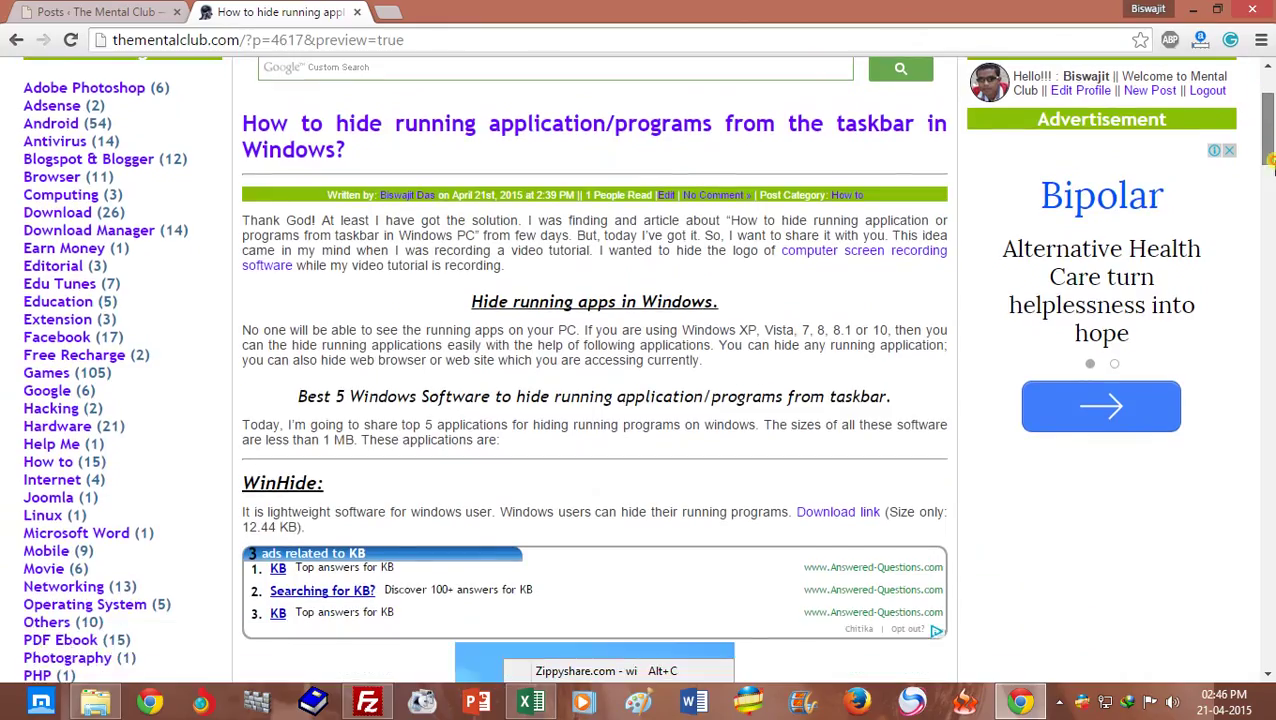
pyautogui.click(1269, 222)
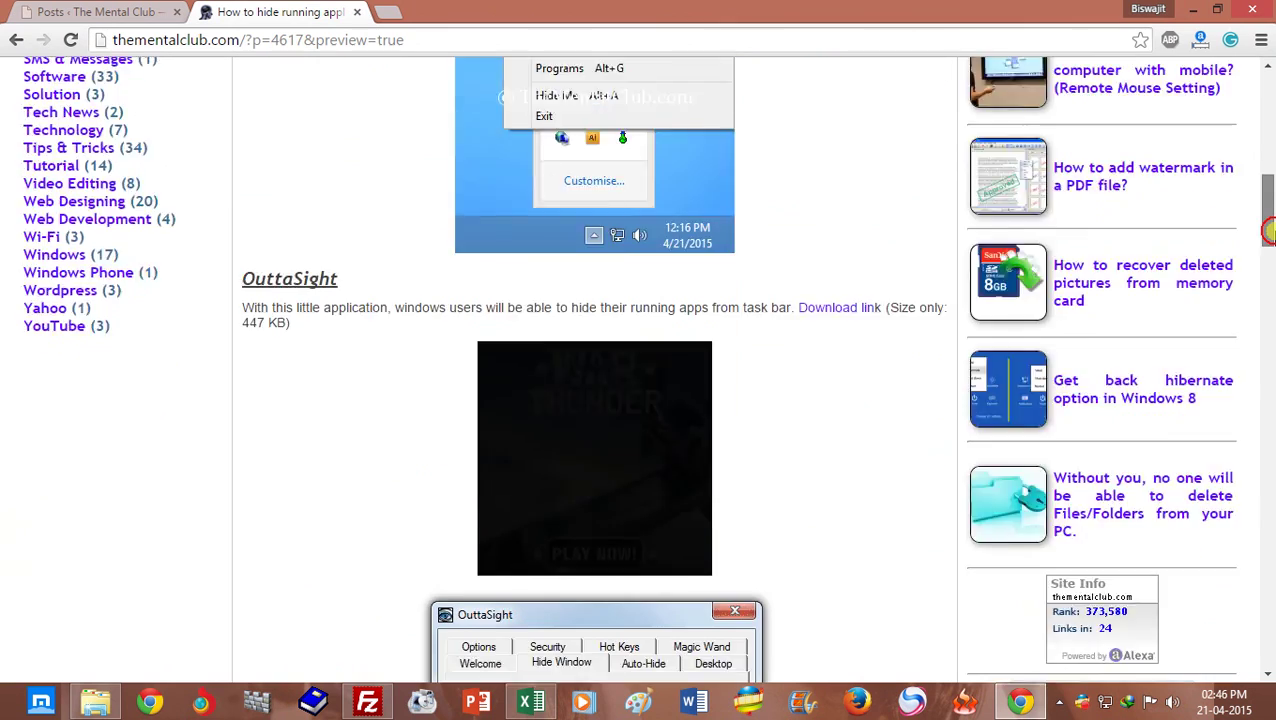
pyautogui.moveTo(1269, 230)
pyautogui.mouseDown()
pyautogui.moveTo(1270, 460)
pyautogui.moveTo(1270, 90)
pyautogui.mouseUp()
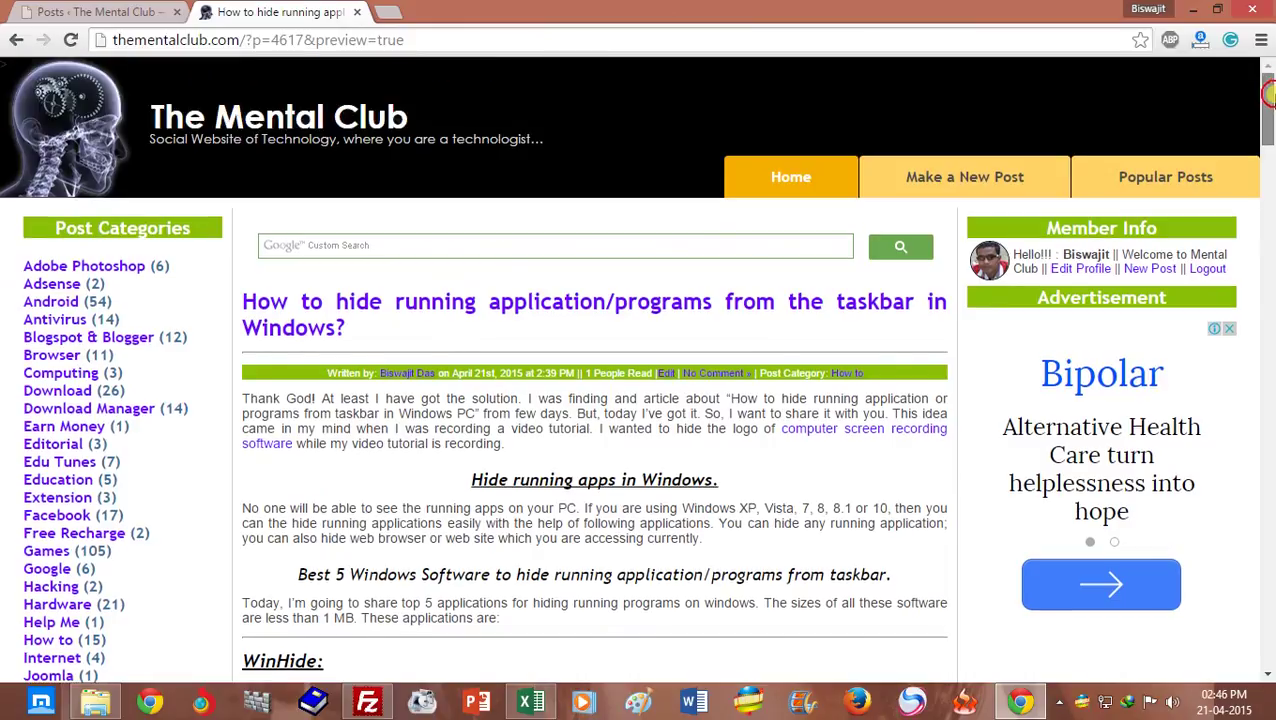